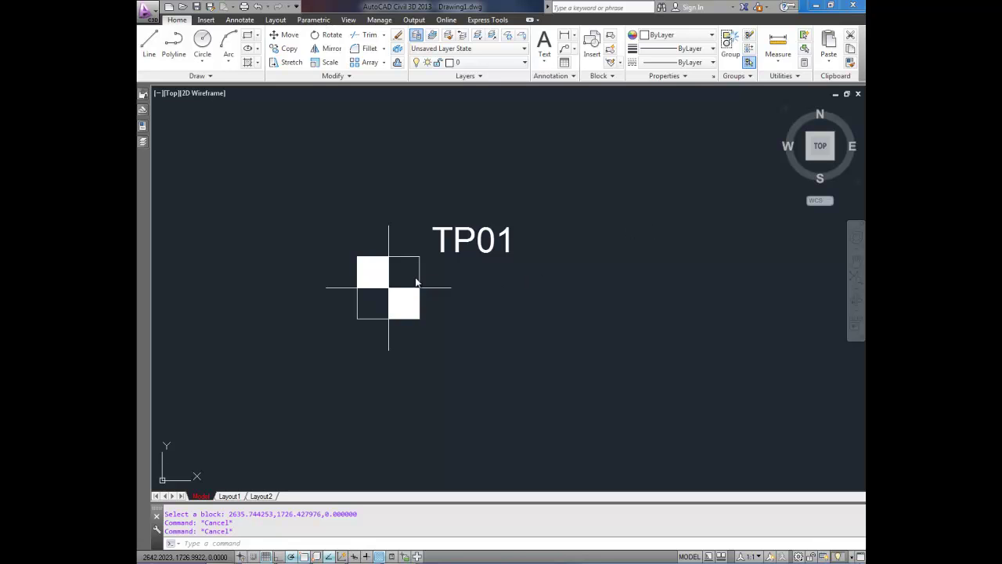
Recentre the view on the TP01 symbol and test its rotation, then cancel
click(474, 335)
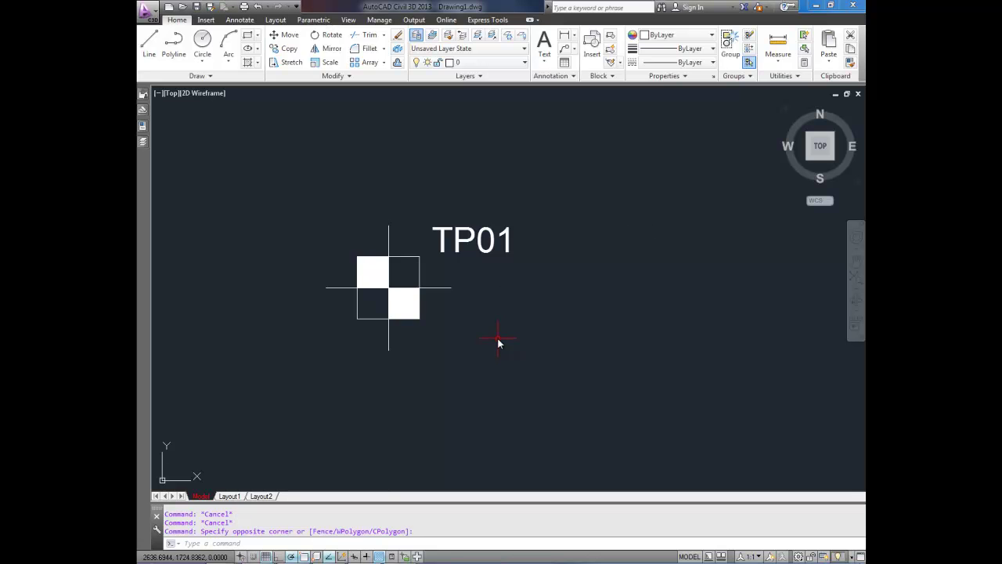
middle_drag(498, 339, 554, 318)
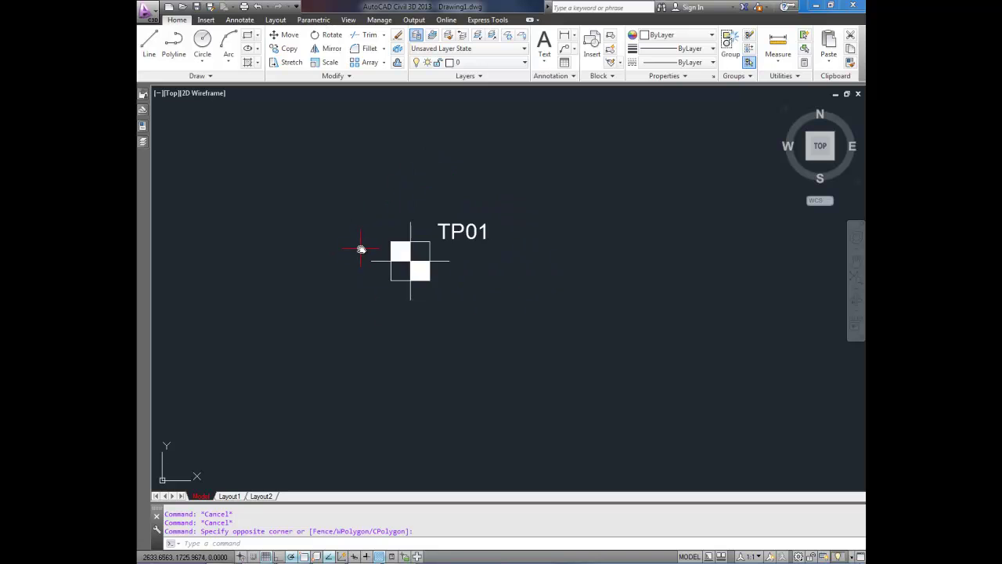
middle_drag(434, 253, 410, 248)
key(Escape)
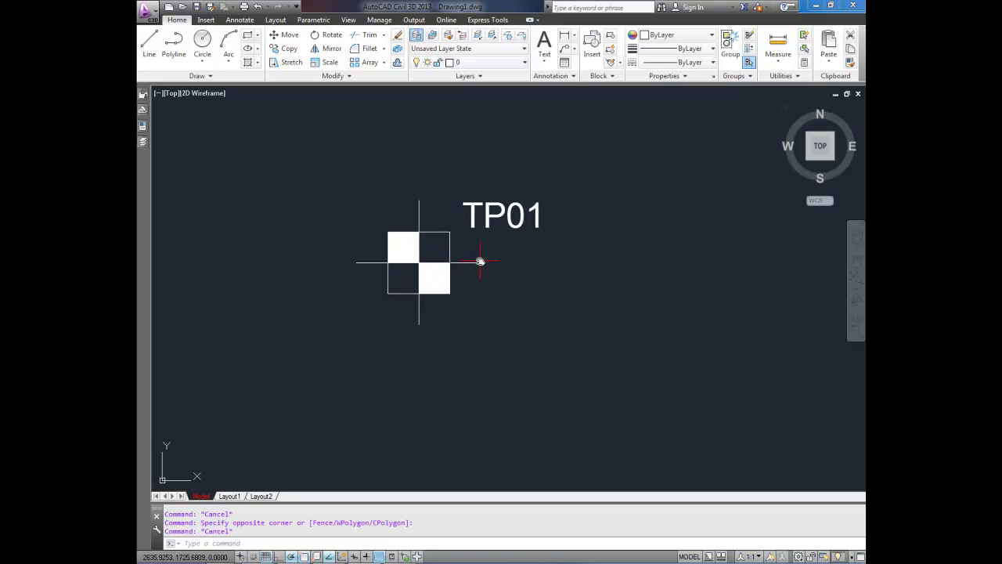
middle_drag(479, 259, 480, 246)
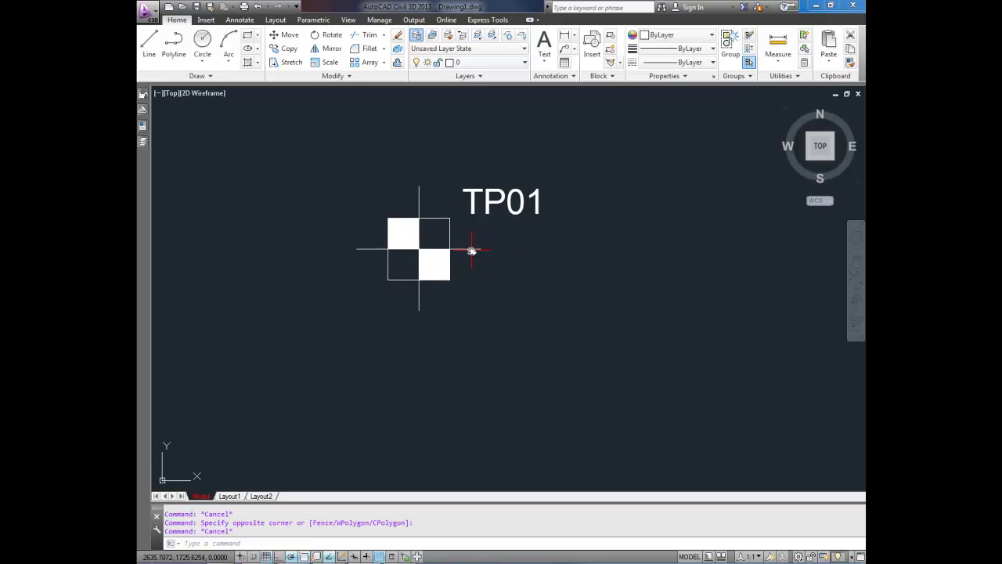
click(473, 249)
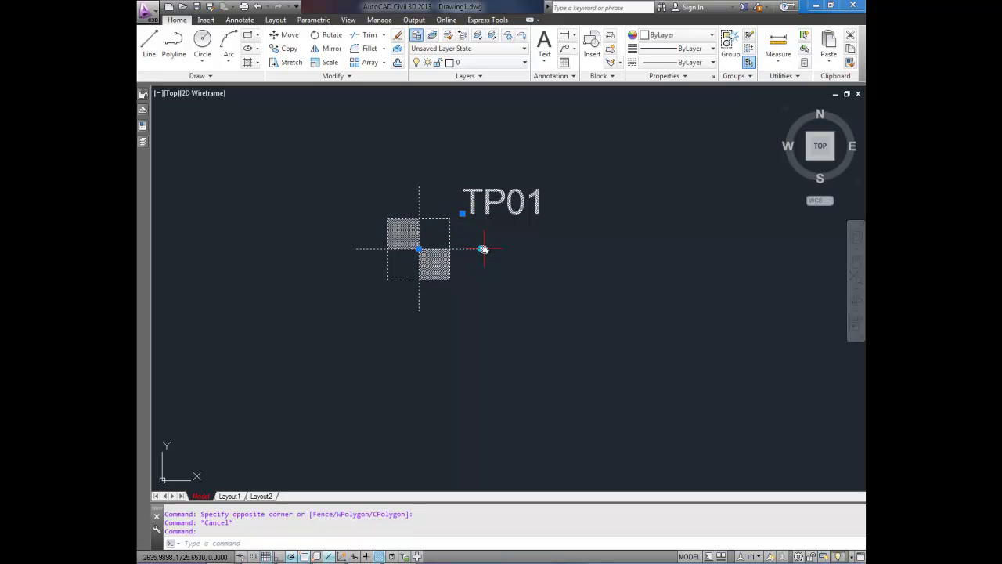
click(480, 249)
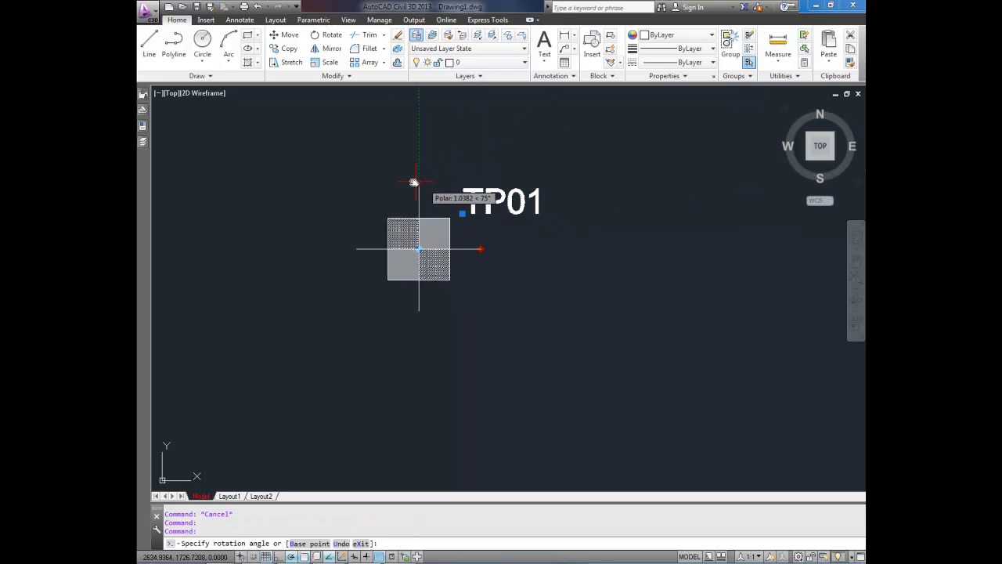
key(Escape)
Inspect the TP01 label attribute value and close the editor without changes
double_click(474, 204)
drag(581, 275, 553, 275)
click(653, 299)
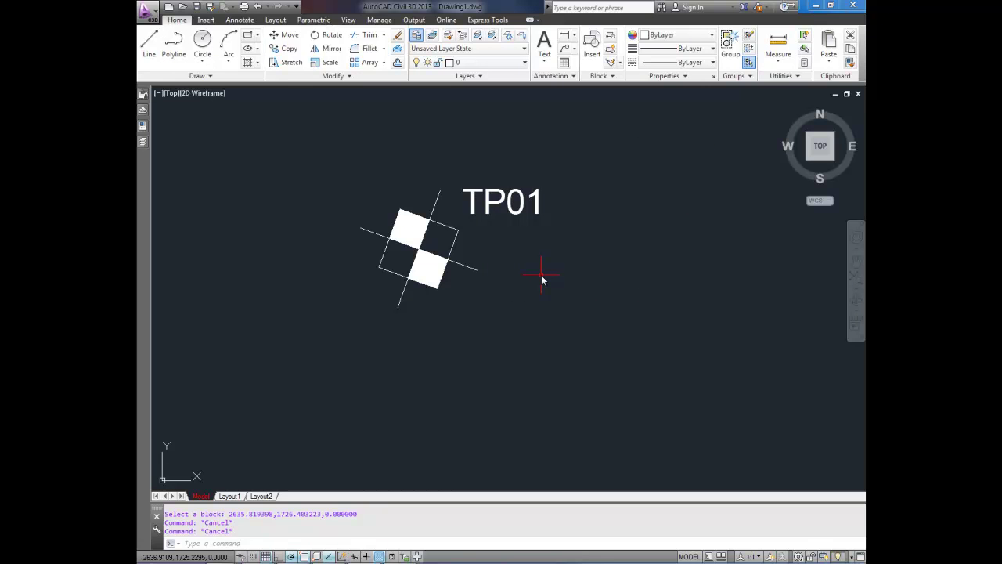
key(Escape)
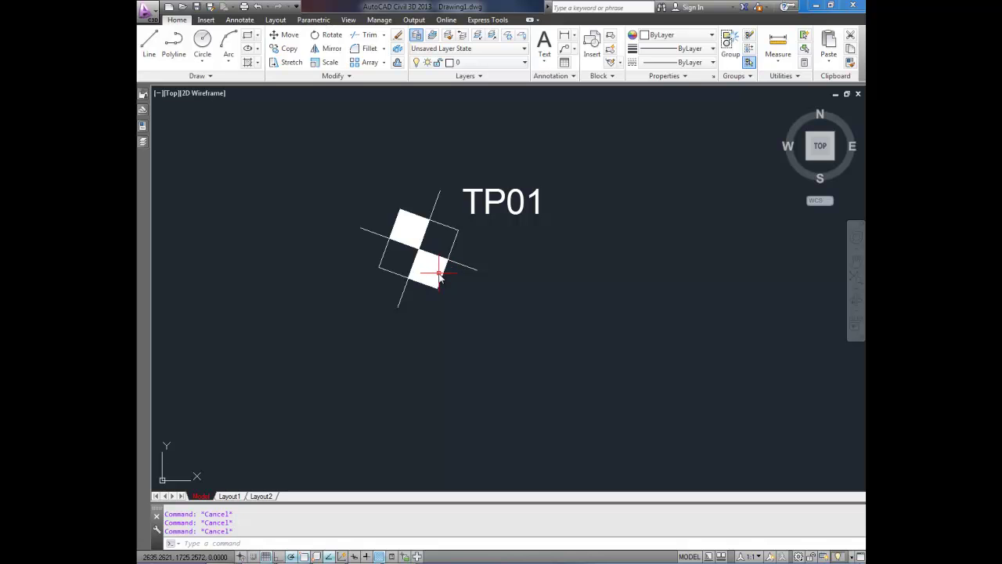
Try rotating TP01 by its rotation handle, then cancel and deselect it
click(396, 235)
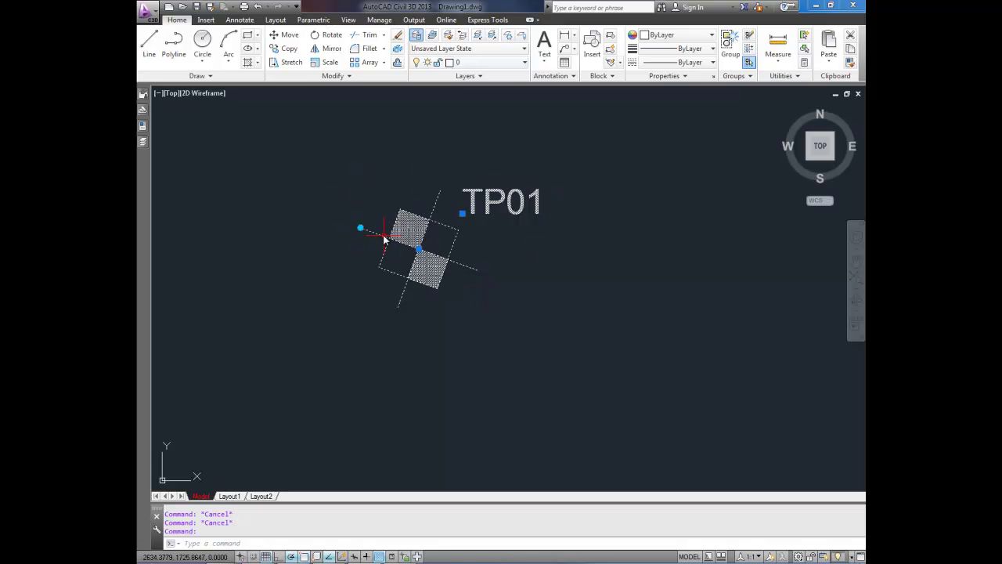
click(360, 230)
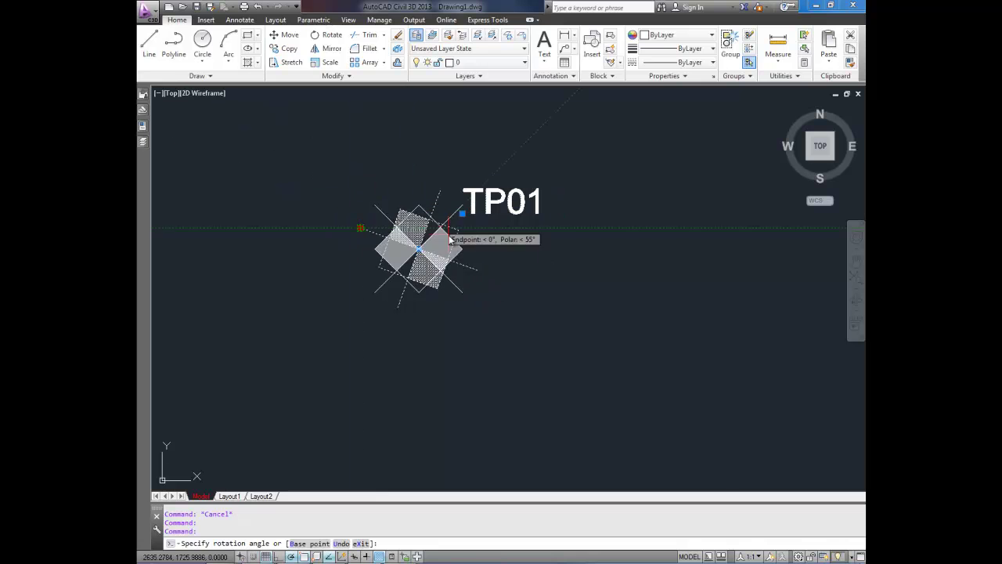
click(468, 253)
key(Escape)
middle_drag(595, 246, 494, 217)
key(Escape)
key(Escape)
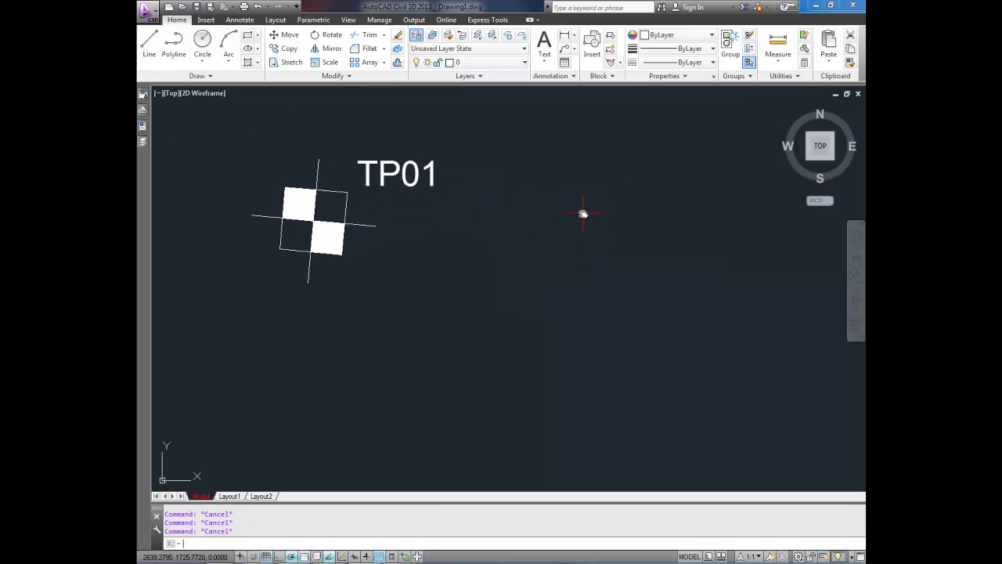
Draw a rectangle of length 1 and width 1 right of the TP01 symbol
click(249, 39)
click(535, 212)
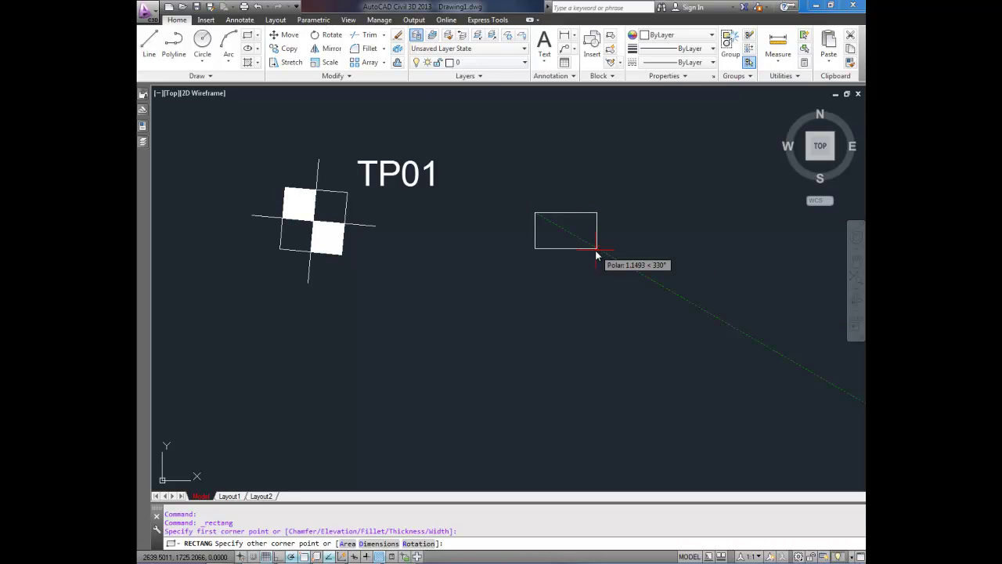
text(D)
key(Return)
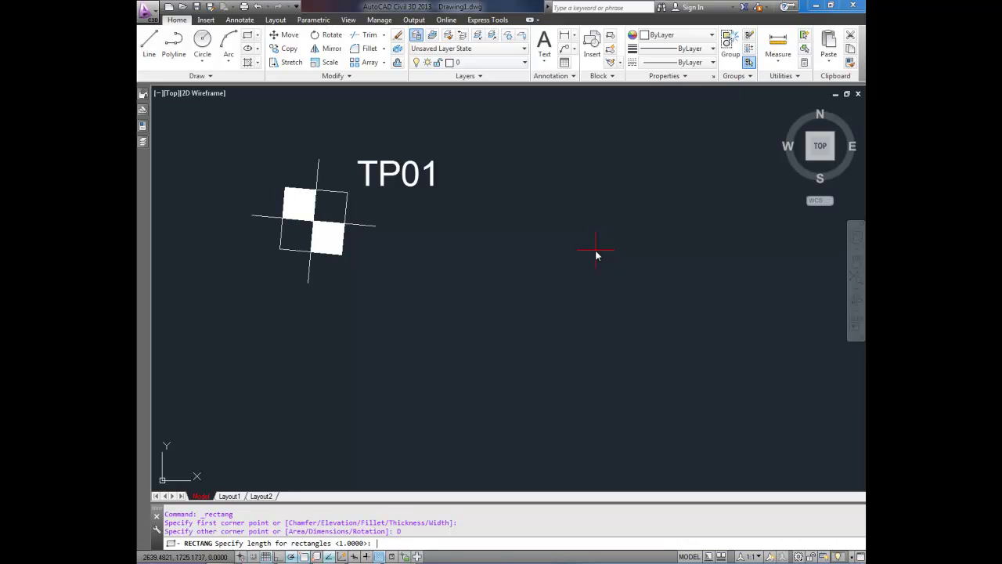
key(Return)
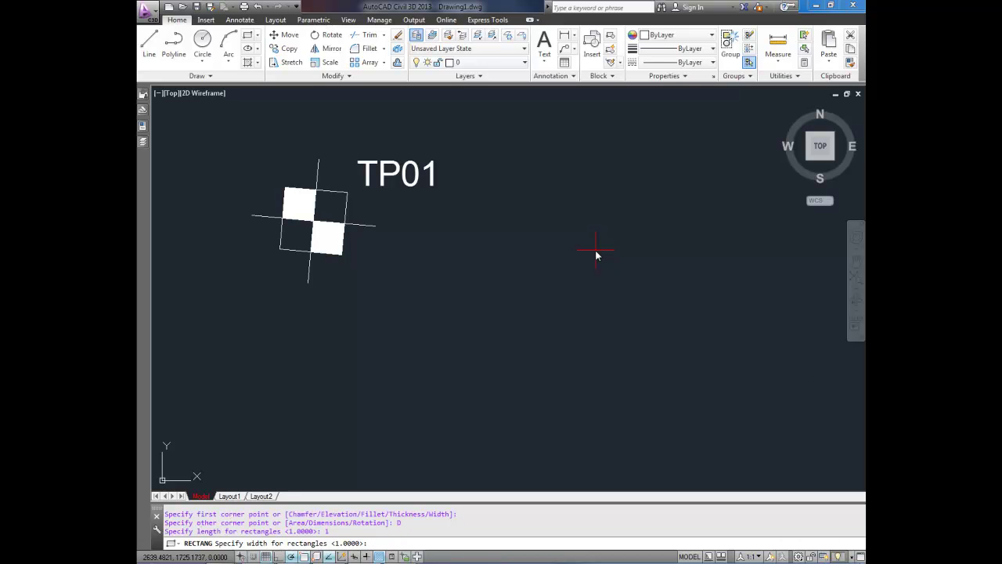
text(1)
key(Return)
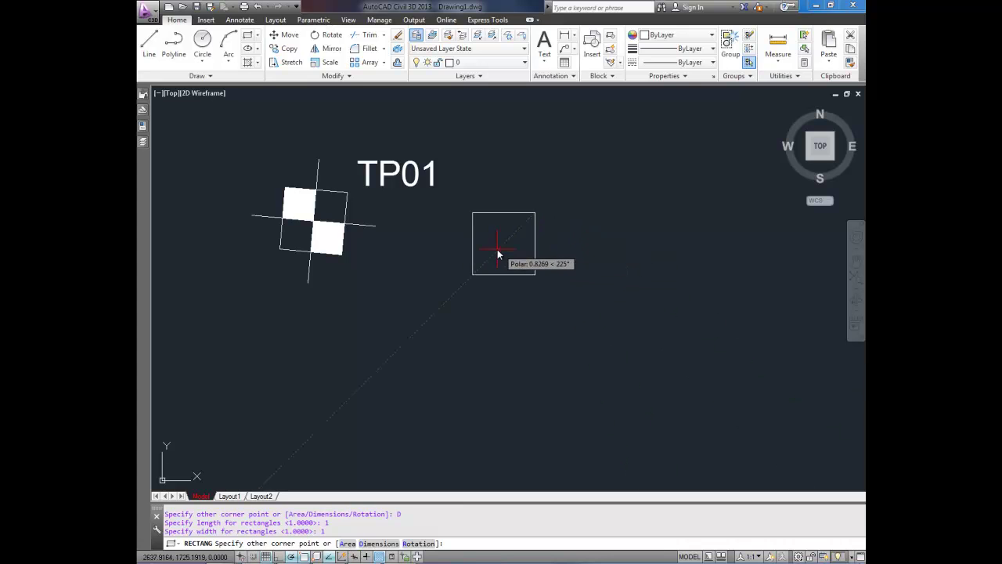
click(578, 267)
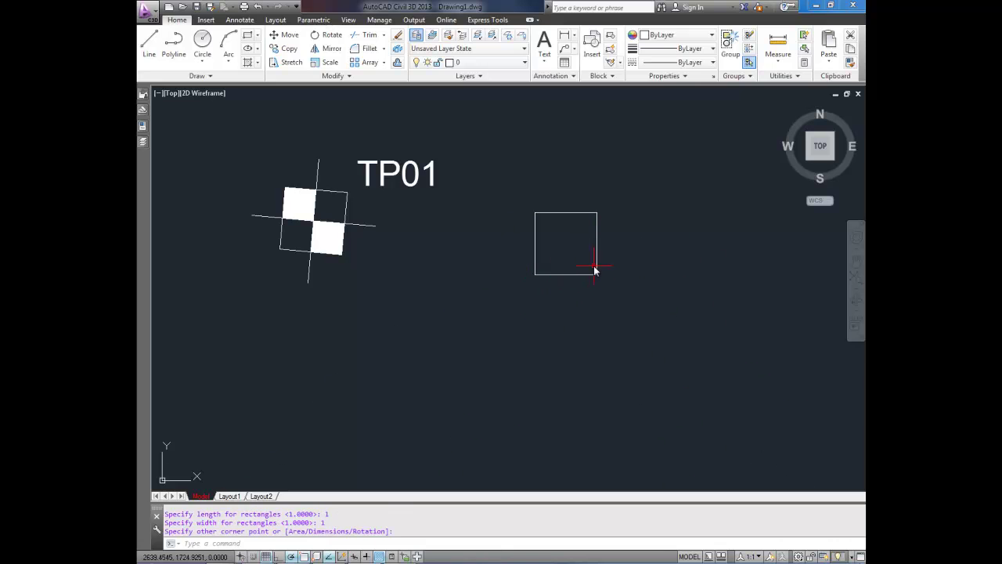
key(Escape)
key(Escape)
key(Escape)
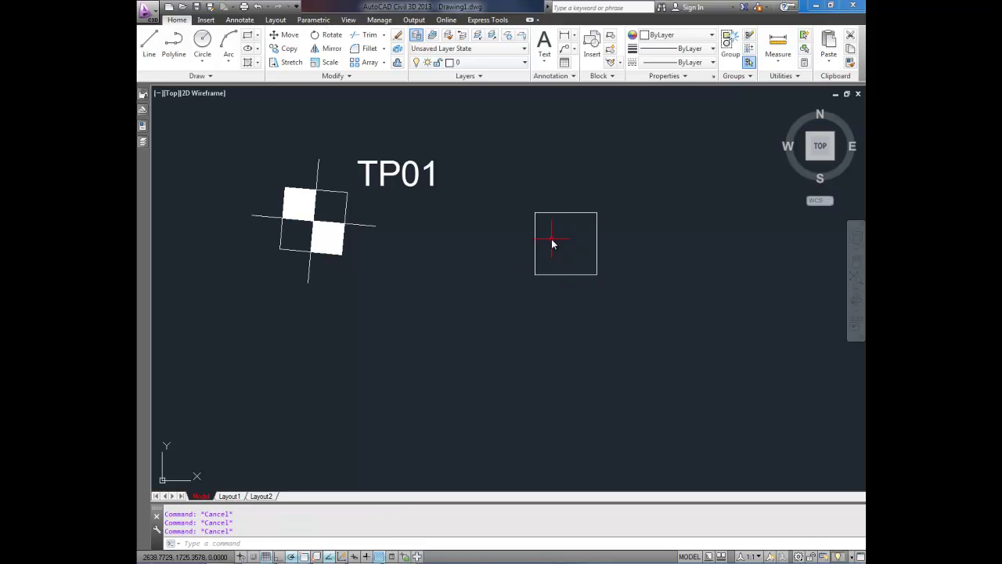
Draw 2-unit vertical and horizontal polylines through the square, each starting 0.5 outside it
text(pl)
key(Return)
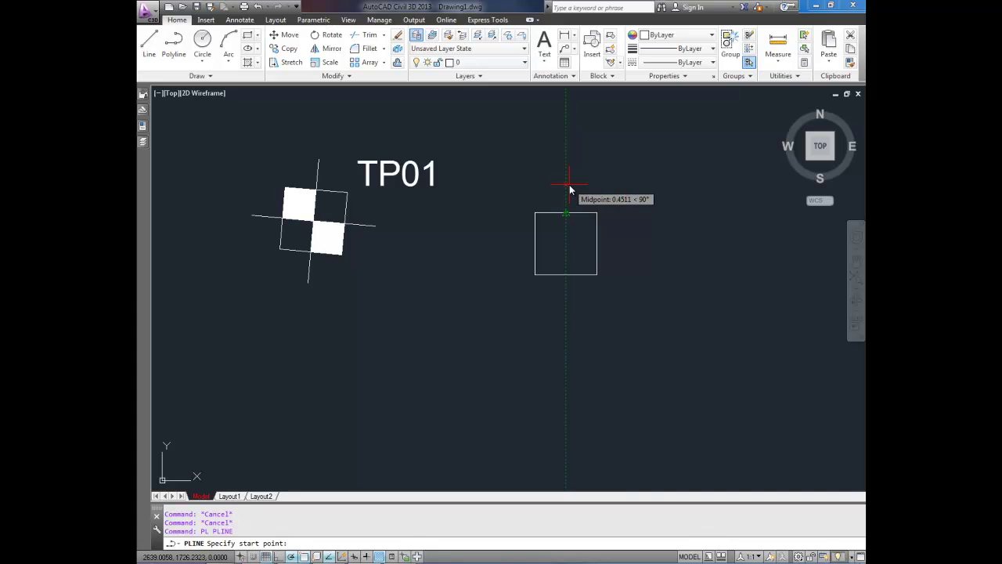
text(.5)
key(Return)
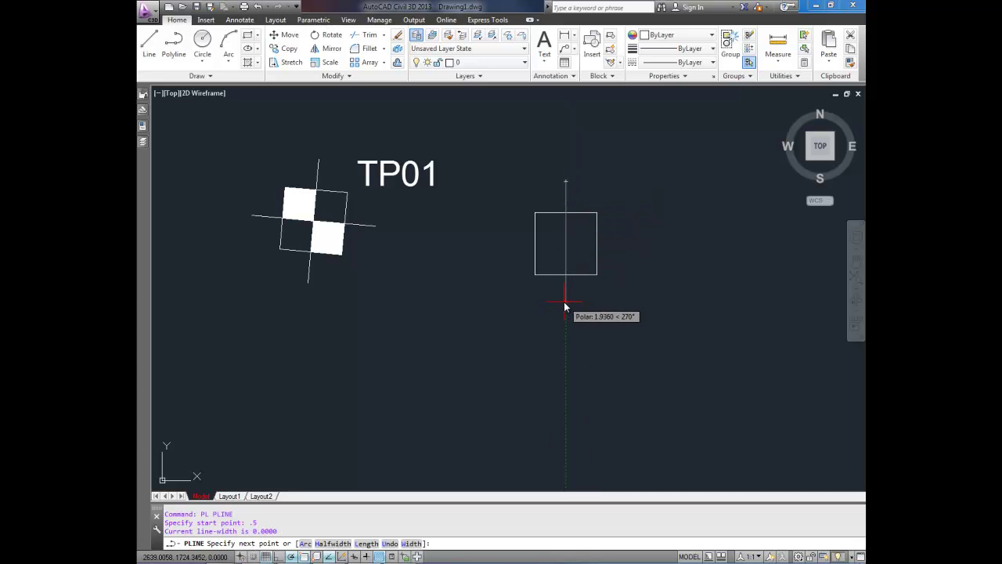
text(2)
key(Return)
key(Return)
key(Return)
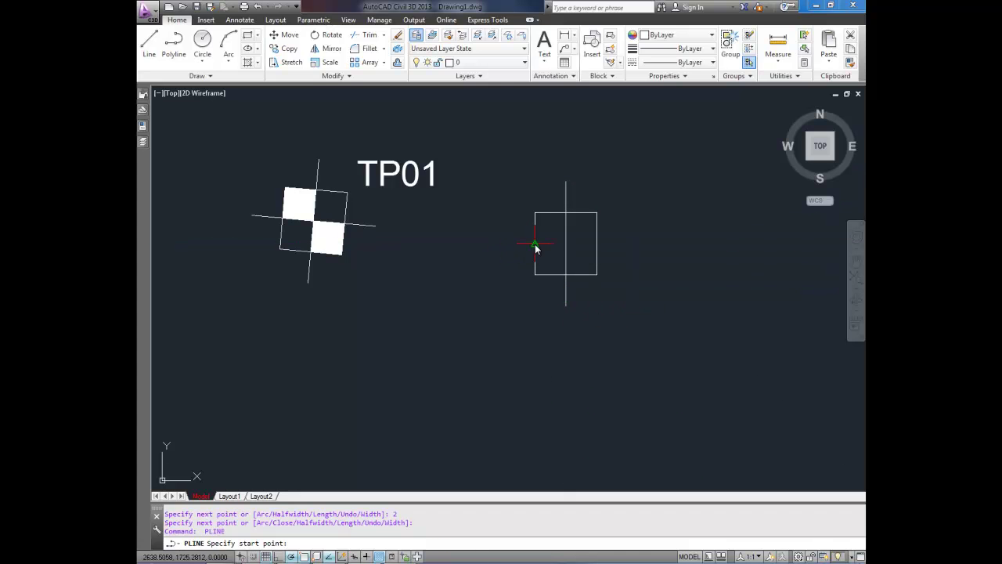
text(.5)
key(Return)
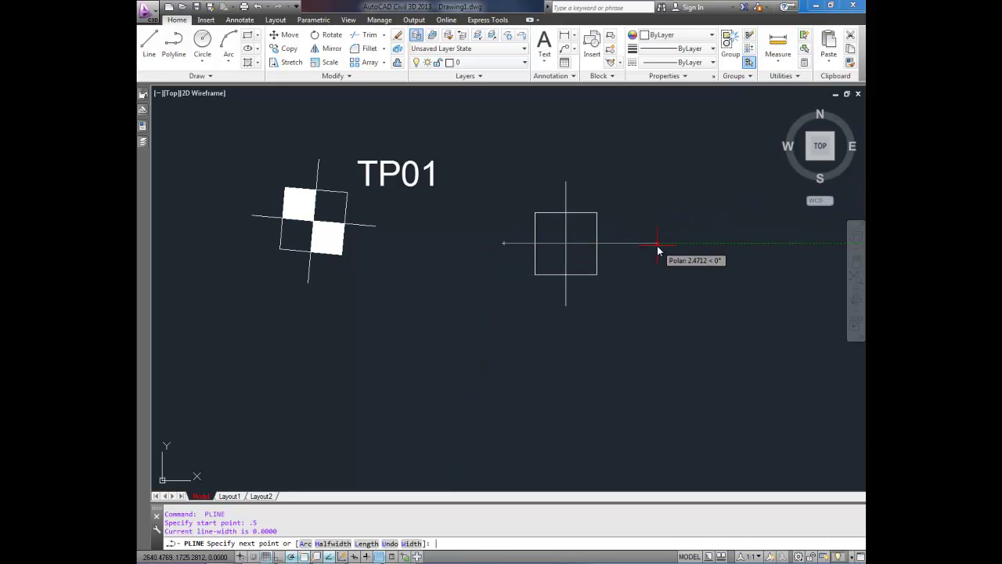
text(2)
key(Return)
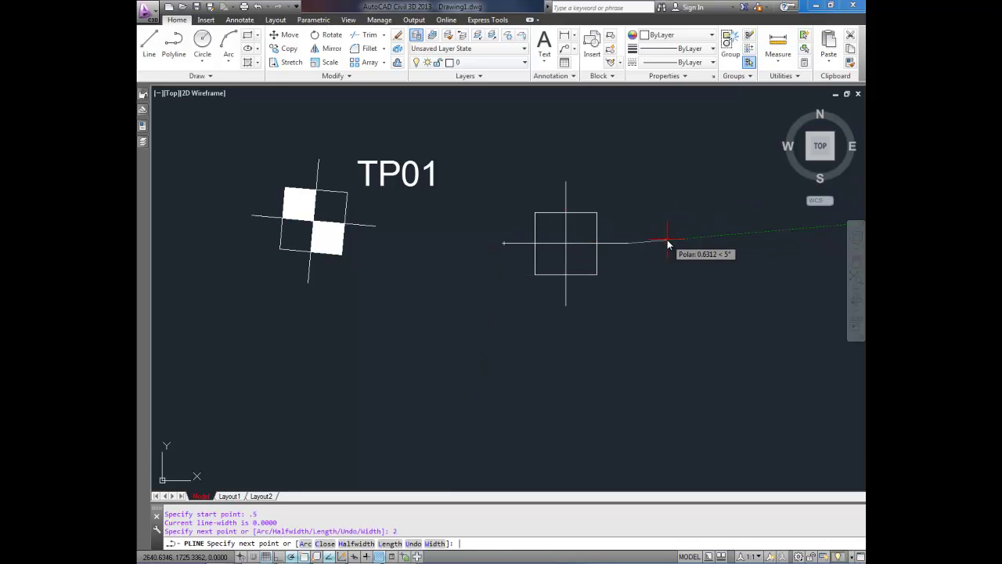
key(Escape)
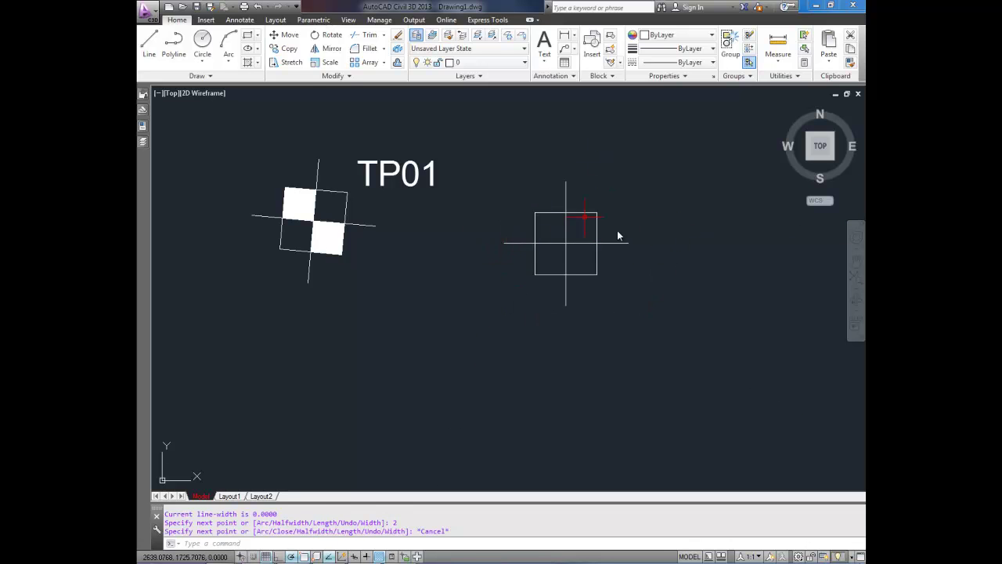
key(Escape)
Fill the square's top-left and bottom-right quarters with a SOLID hatch
text(HATCH)
key(Return)
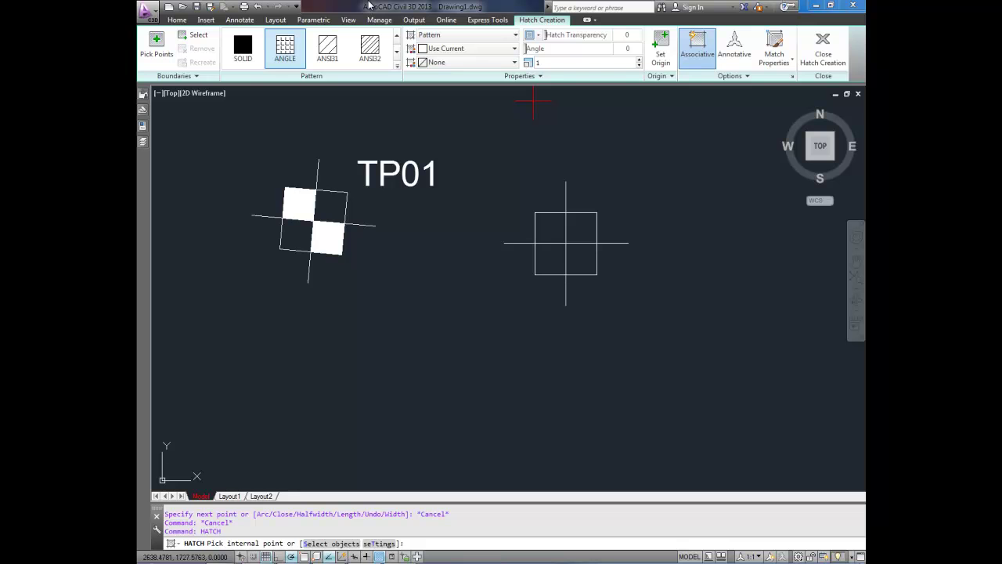
click(243, 47)
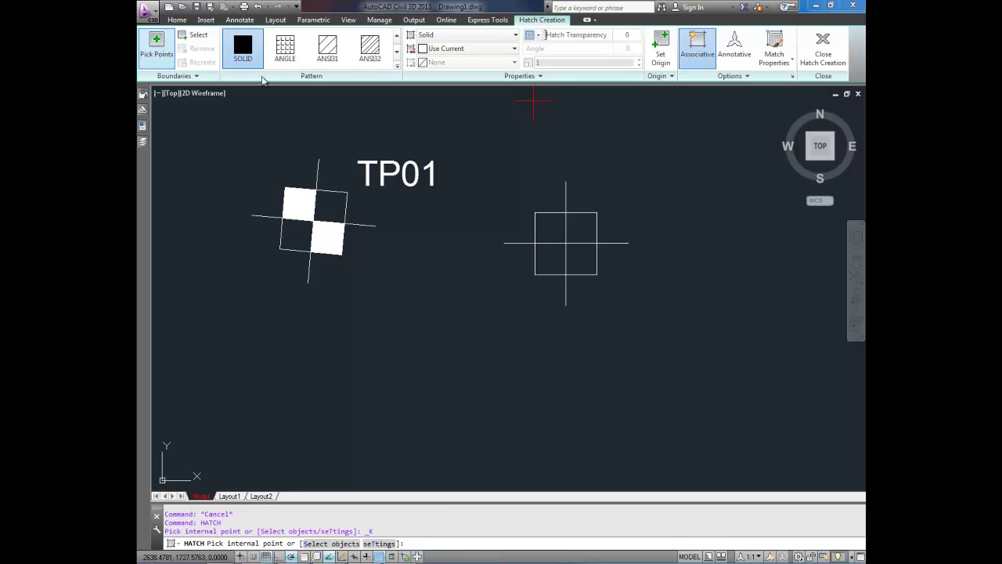
click(554, 227)
click(585, 263)
key(Escape)
key(Escape)
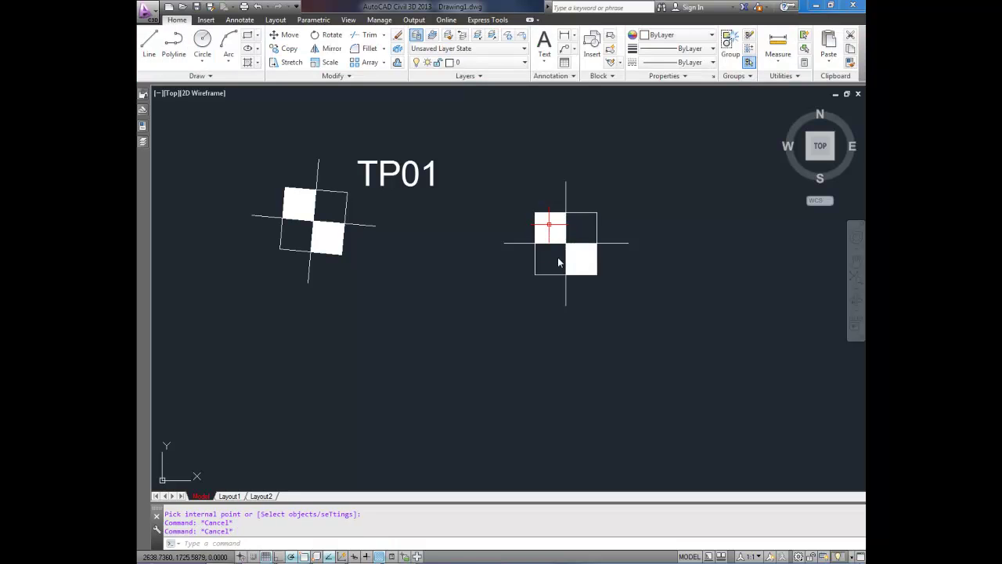
key(Escape)
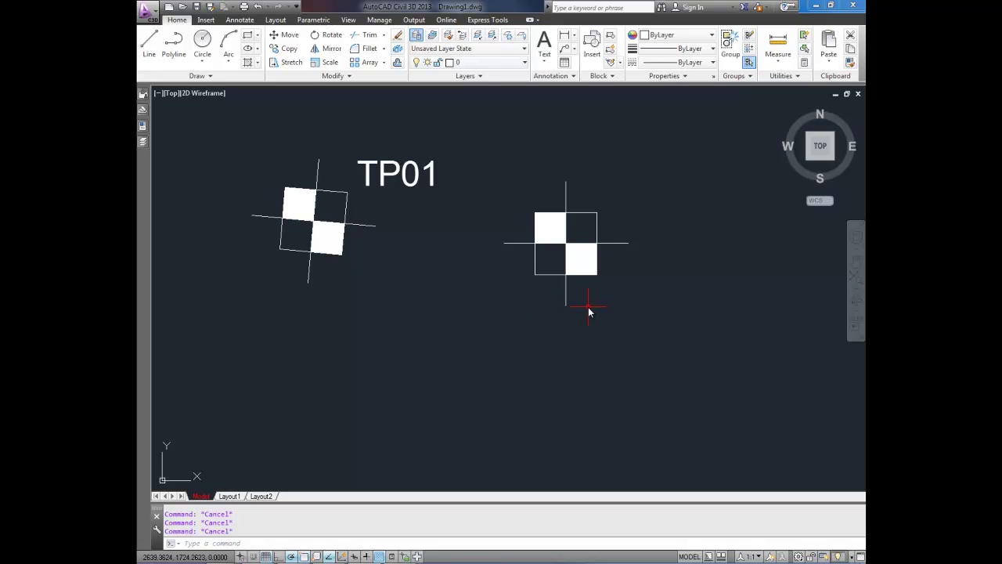
Set TP_BLOCK's base point at the square's centre and window-select the four symbol objects
text(block)
key(Return)
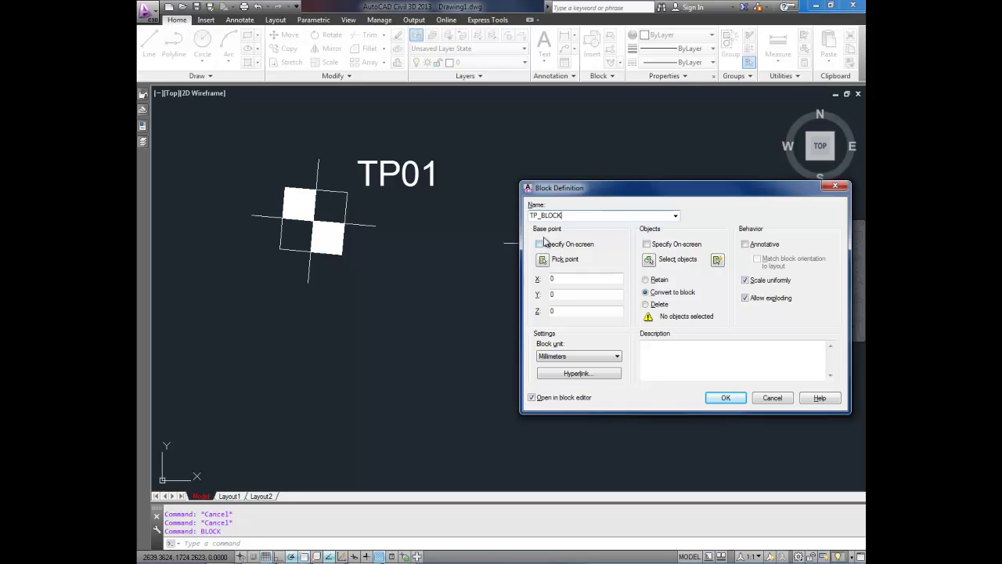
click(542, 260)
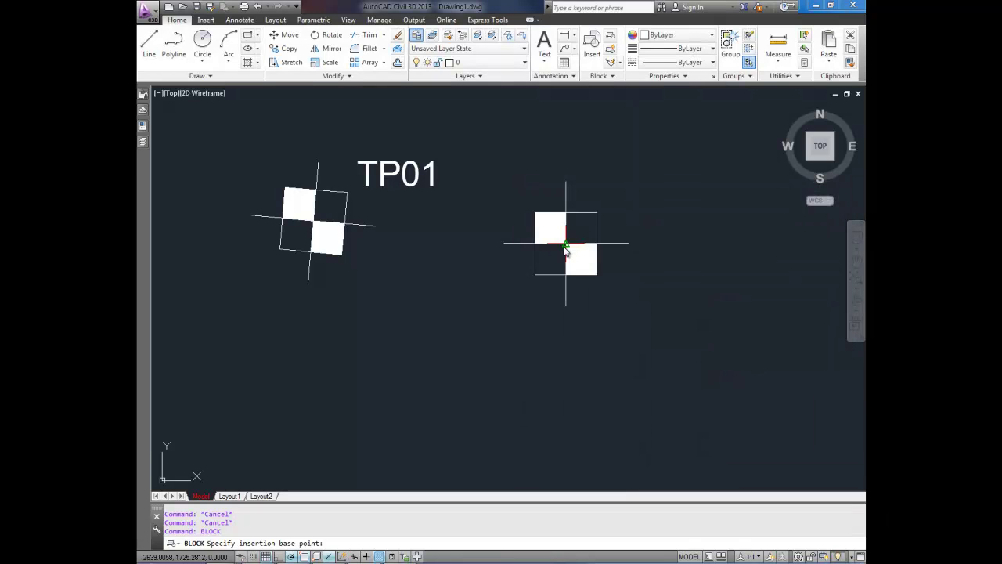
click(566, 245)
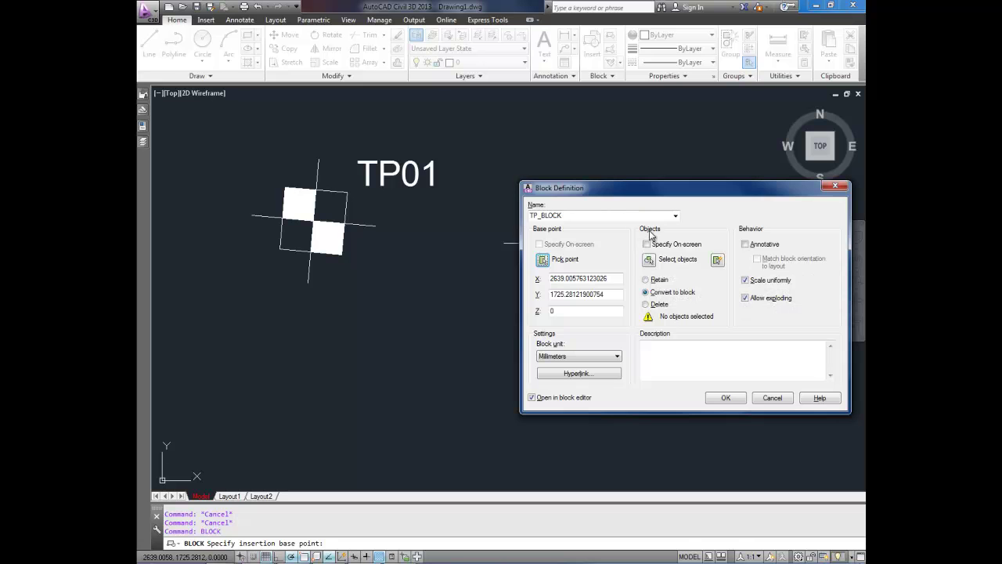
click(649, 259)
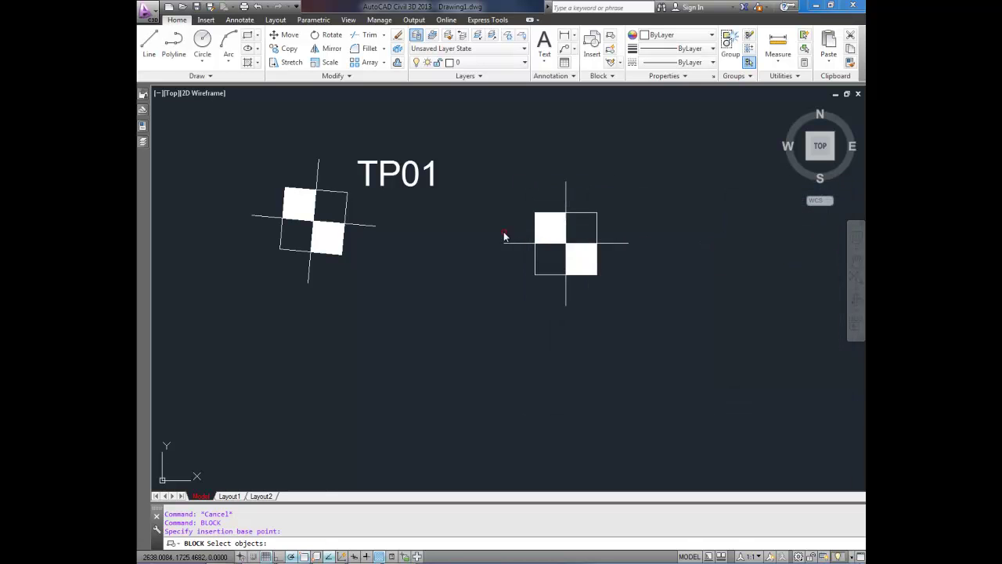
click(485, 162)
click(692, 320)
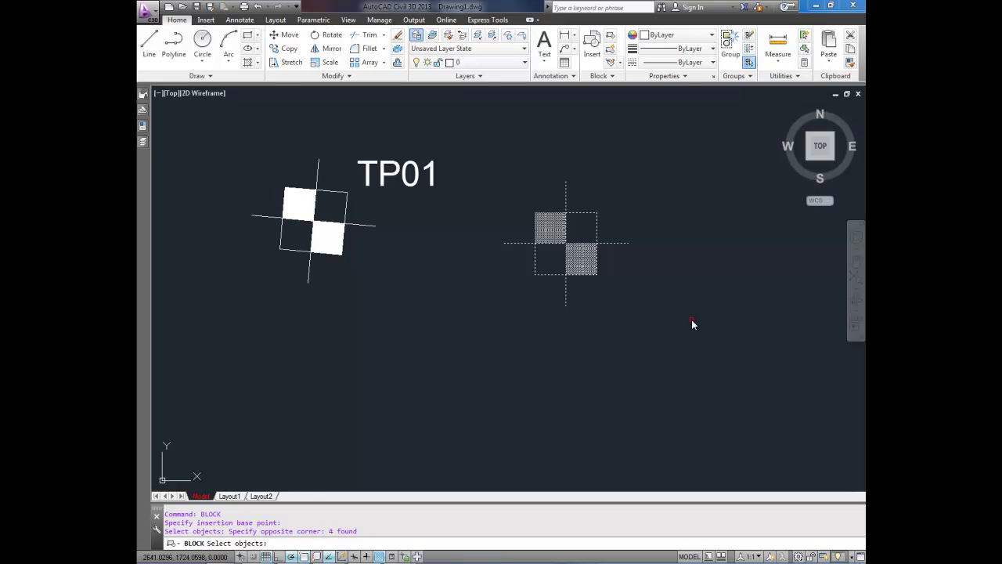
key(Return)
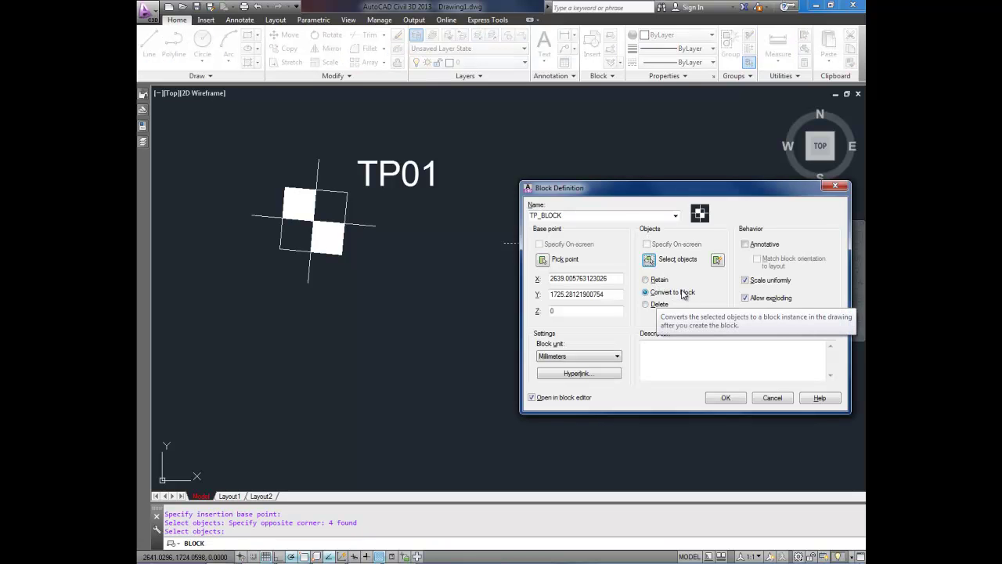
Set TP_BLOCK units to Unitless, describe it as TEST PIT BLOCK, and confirm
click(578, 355)
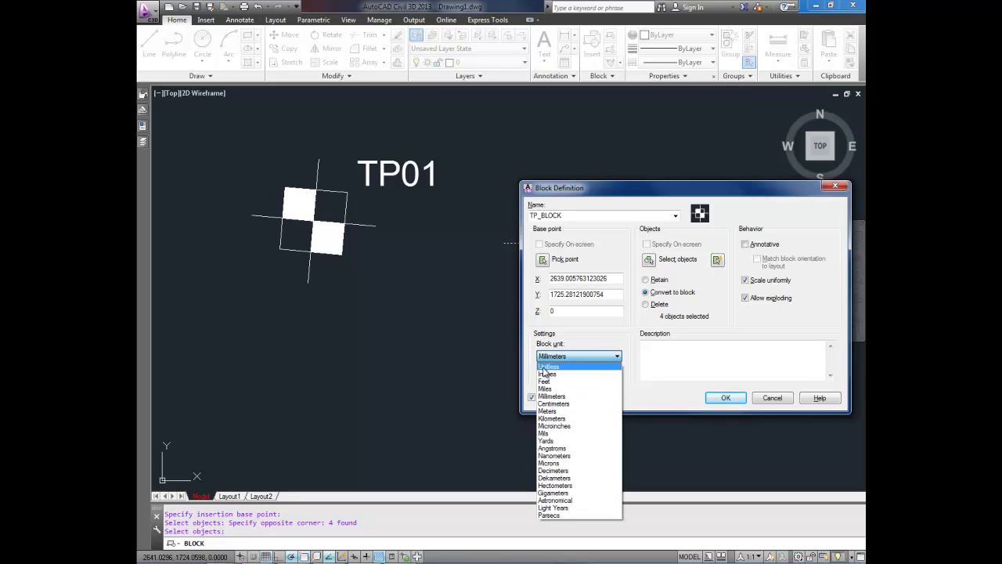
click(572, 366)
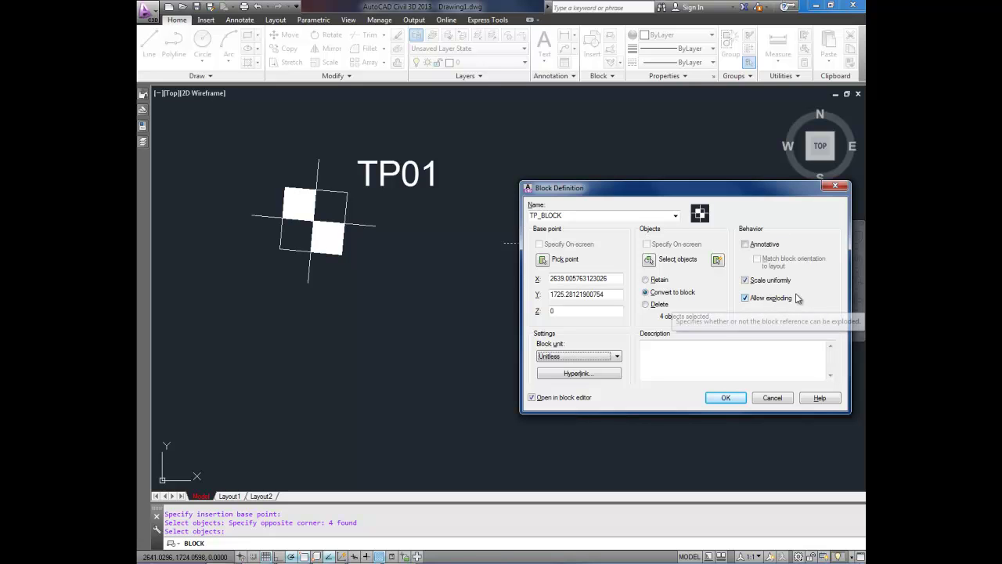
click(680, 363)
text(TEST PIT BLOCK)
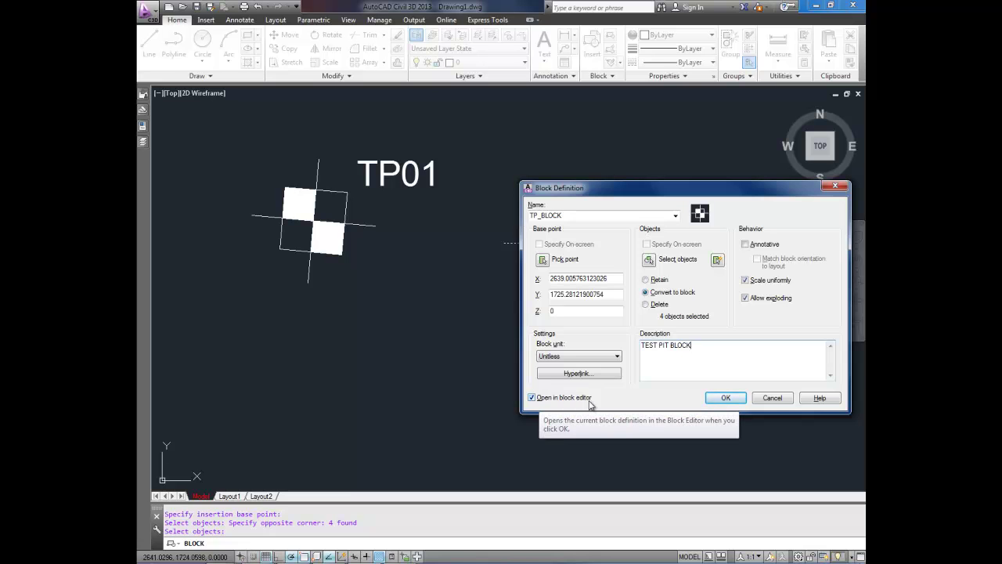
click(721, 401)
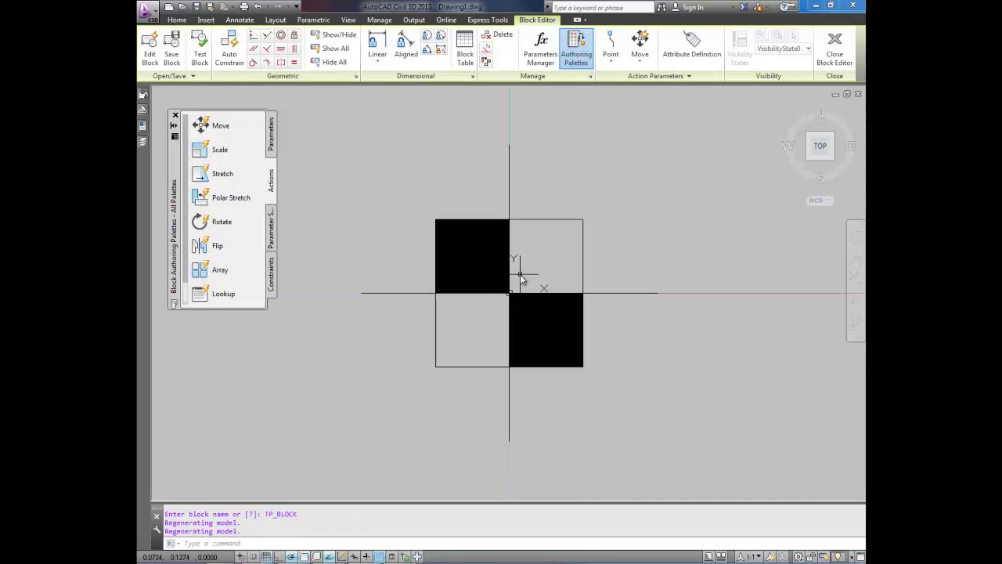
Zoom and pan the Block Editor view to centre the TP_BLOCK symbol
scroll(520, 270, down, 2)
middle_drag(389, 223, 402, 230)
middle_drag(587, 224, 567, 229)
scroll(552, 211, up, 2)
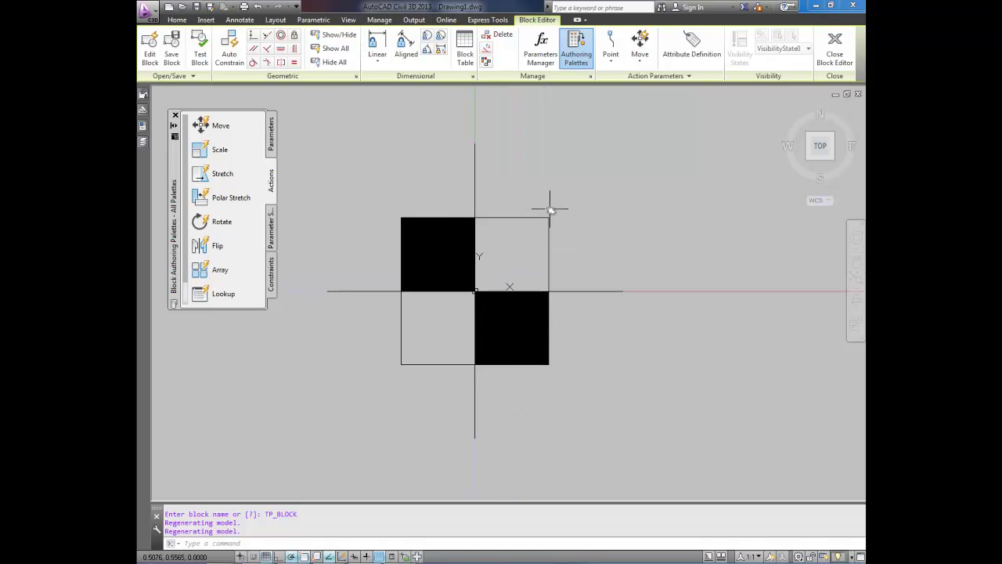
Create attribute TP_LABEL: prompt TEST PIT NAME, default TP01, text height 0.4, position unlocked
click(688, 55)
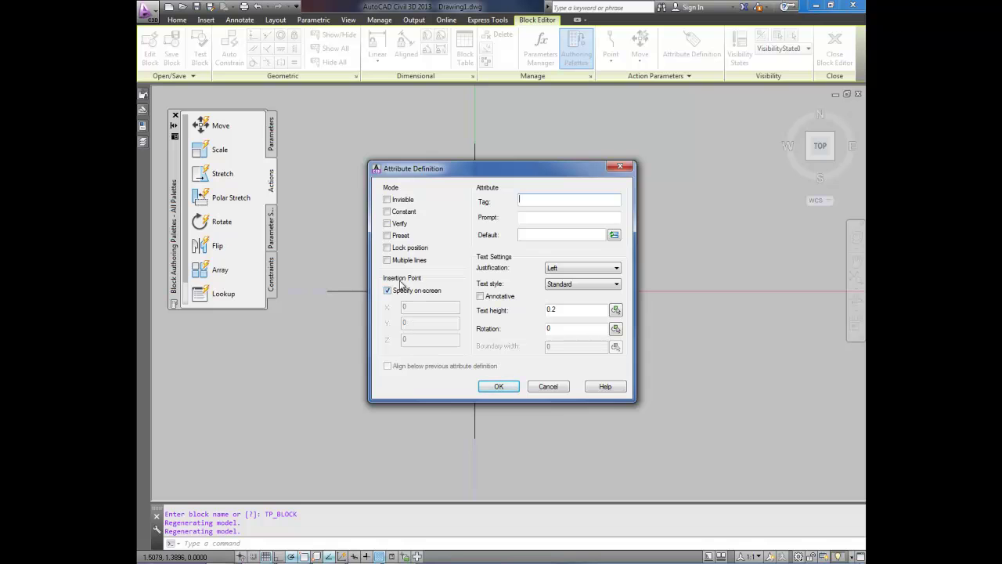
click(544, 200)
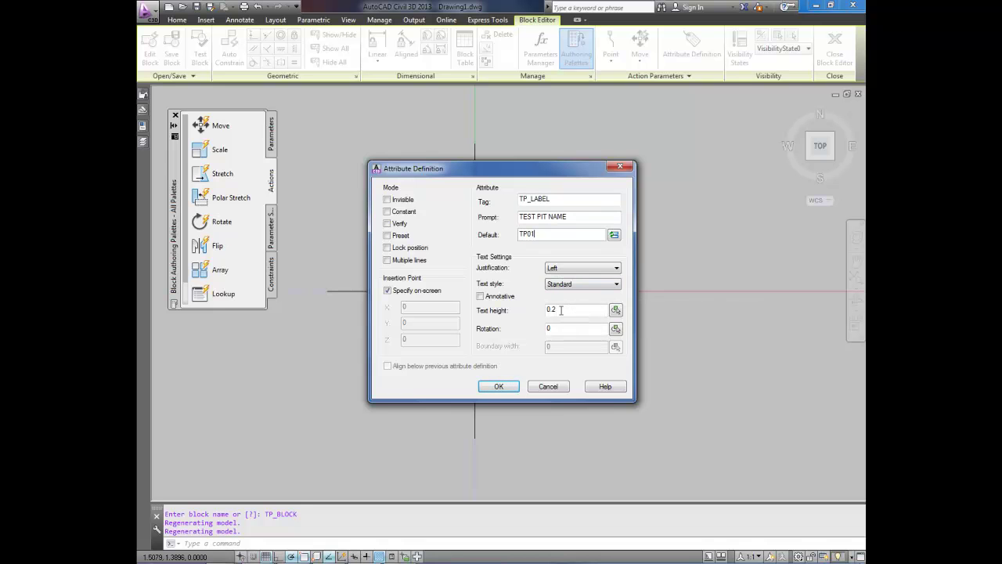
key(shift+Left)
key(BackSpace)
click(412, 249)
click(415, 251)
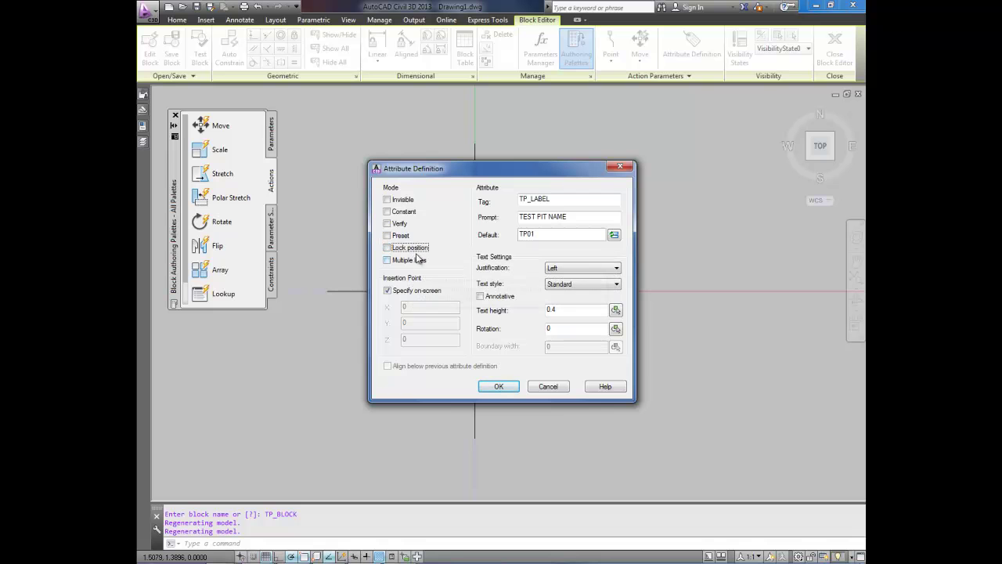
Confirm the attribute and place TP_LABEL above-right of the checkered target
click(500, 387)
scroll(564, 252, down, 2)
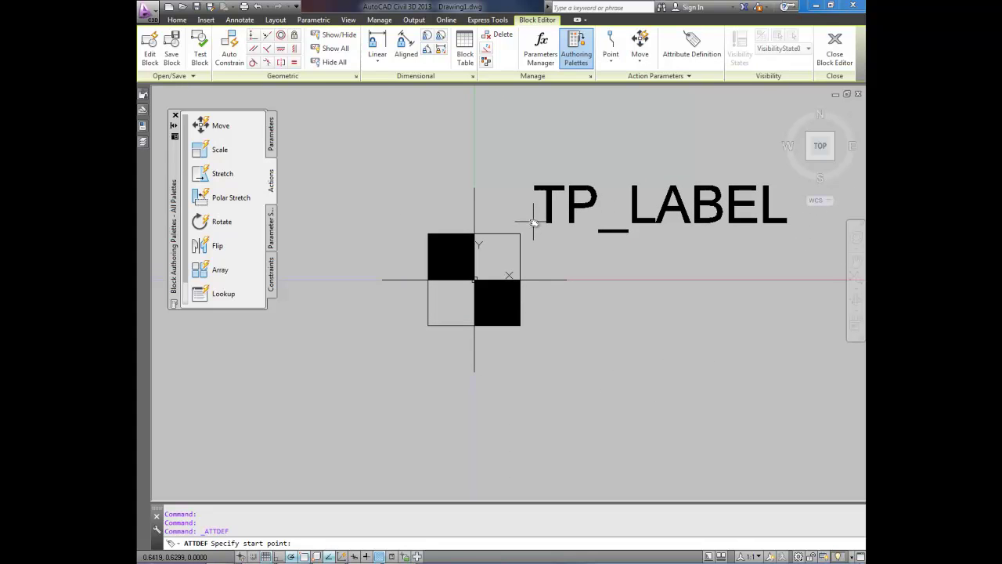
click(536, 226)
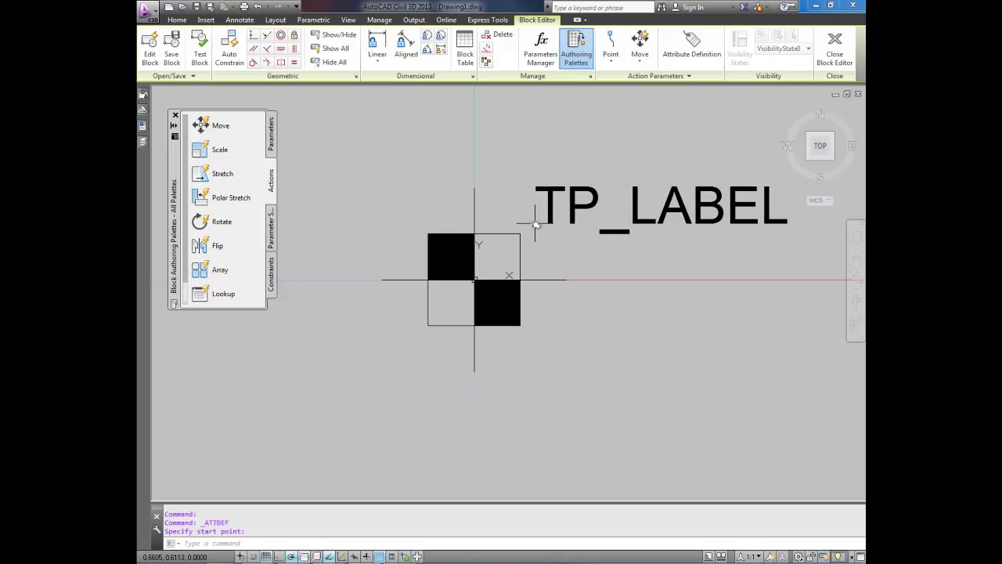
middle_drag(673, 281, 663, 290)
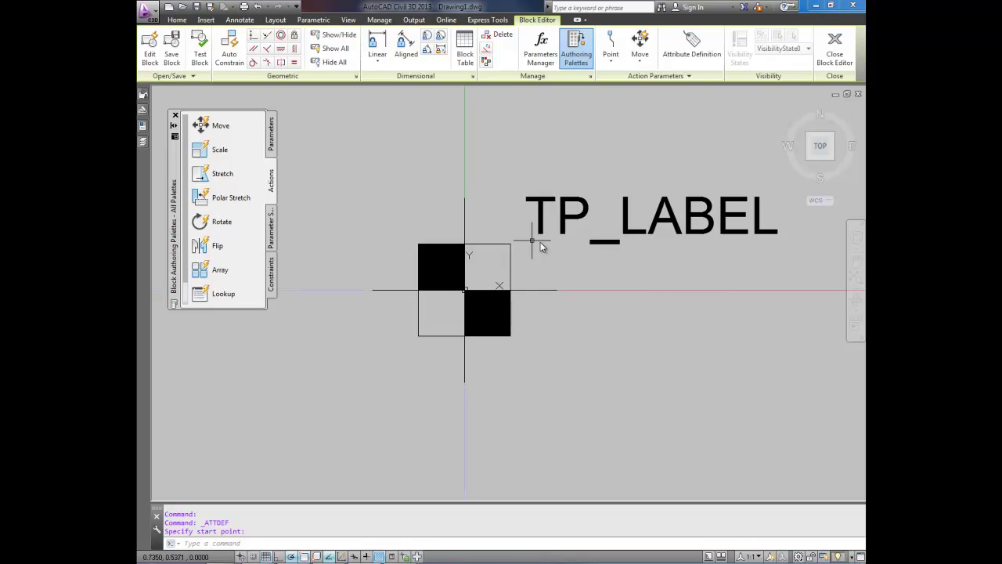
middle_drag(492, 233, 504, 225)
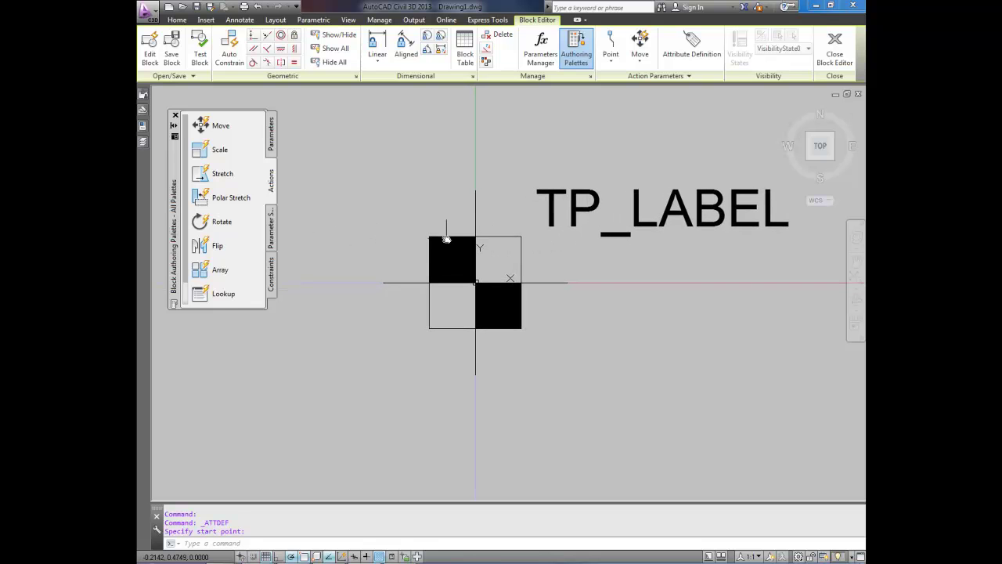
key(Escape)
key(Escape)
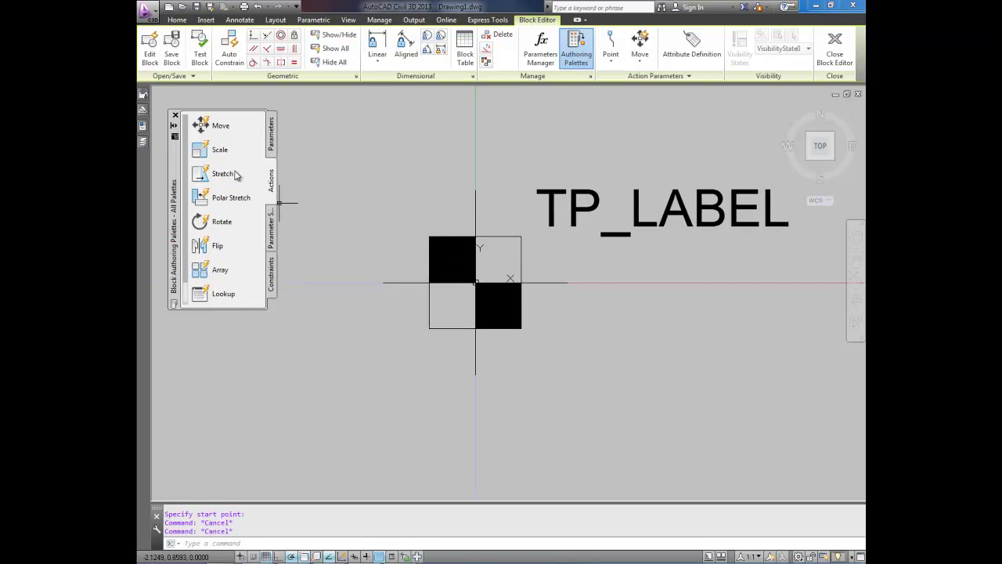
Add rotation parameter Angle1 based at the symbol's centre, with a radius and default 0° angle
click(274, 146)
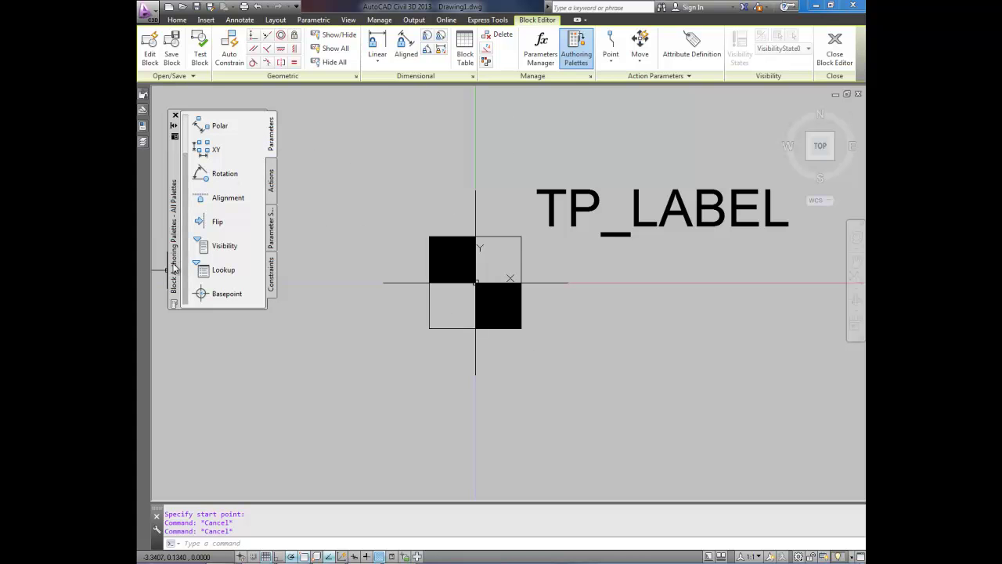
mouse_move(173, 263)
mouse_down()
mouse_move(202, 251)
mouse_move(188, 267)
mouse_up()
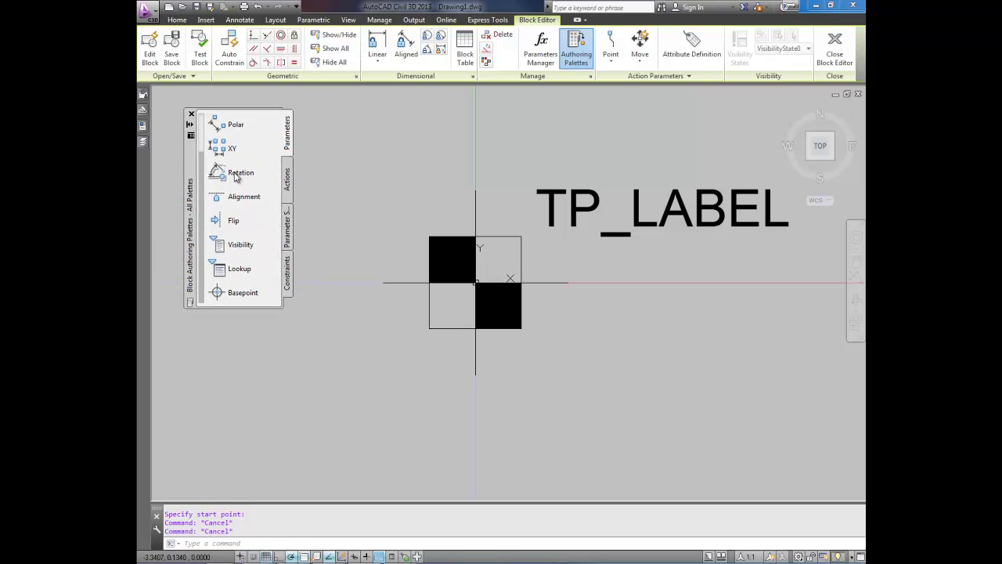
click(239, 173)
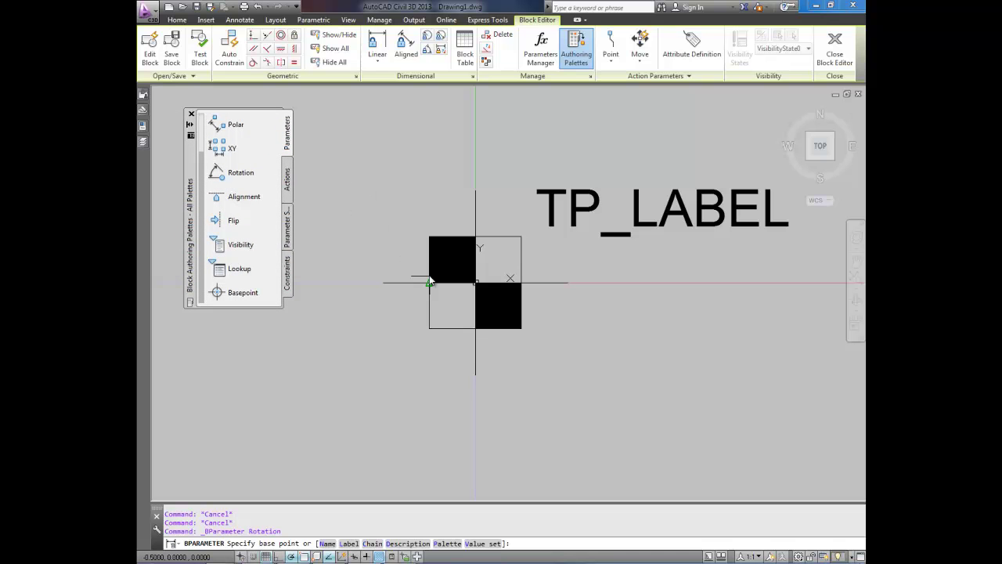
click(475, 283)
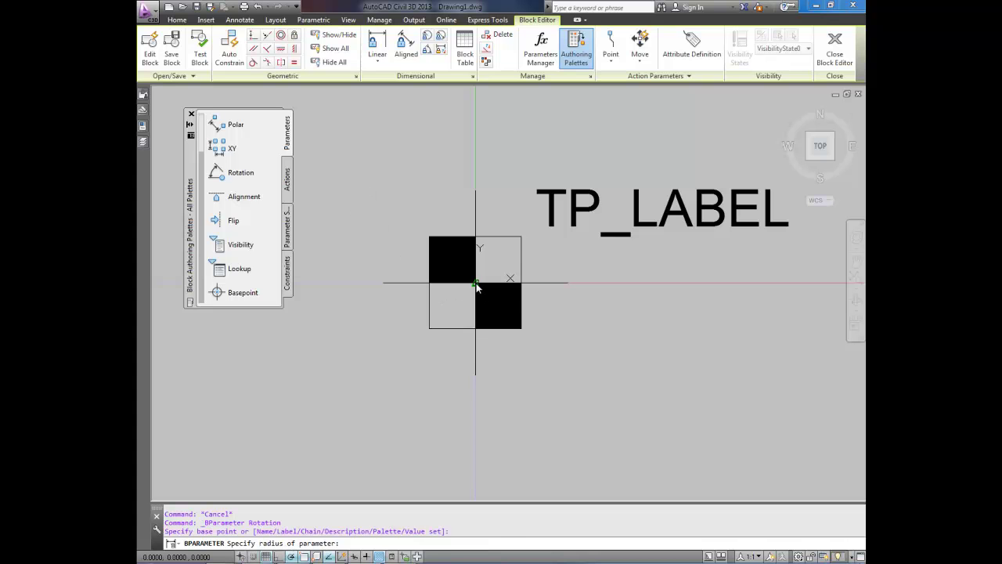
click(581, 285)
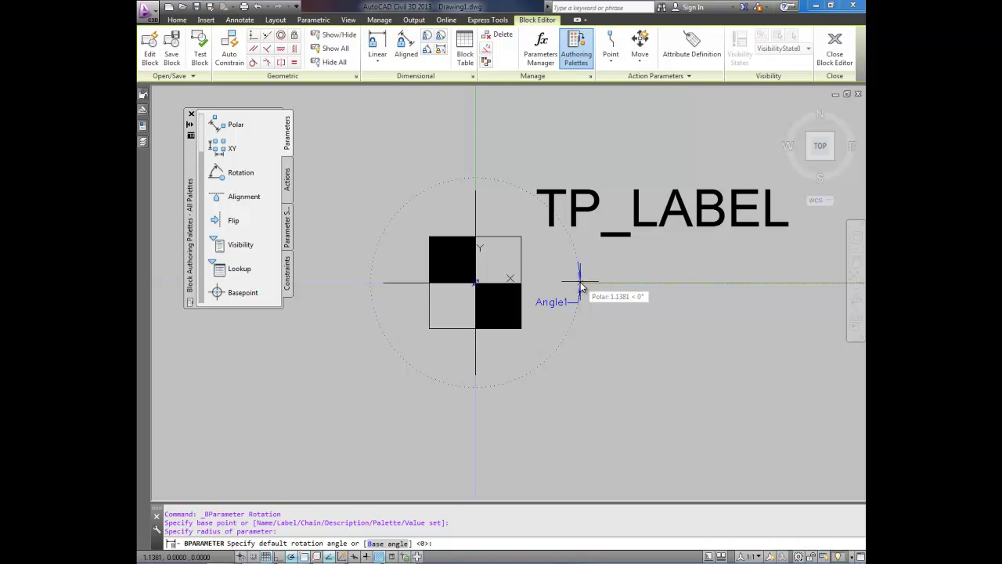
click(581, 287)
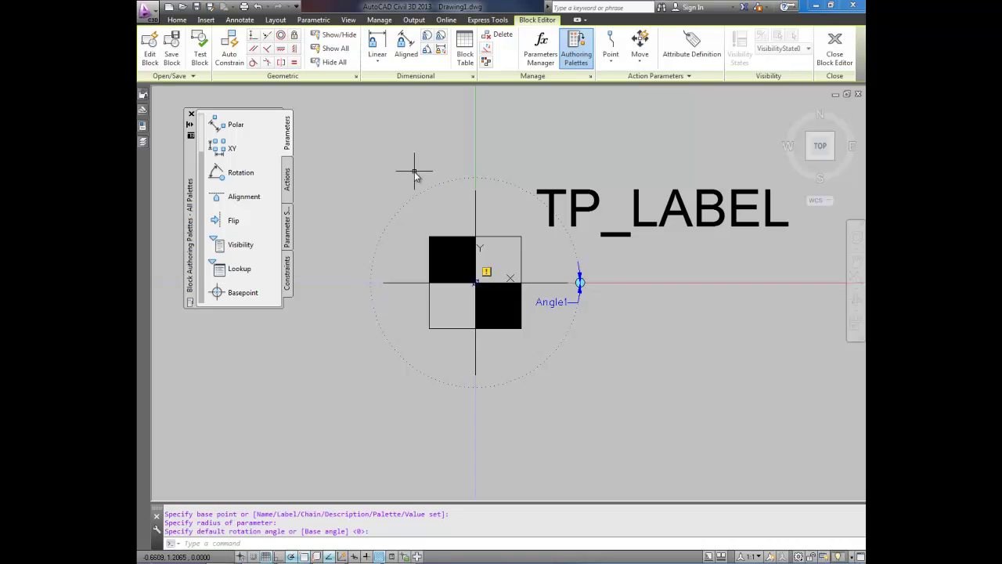
Attach a Rotate action on Angle1 to all seven symbol objects, then save TP_BLOCK
click(287, 190)
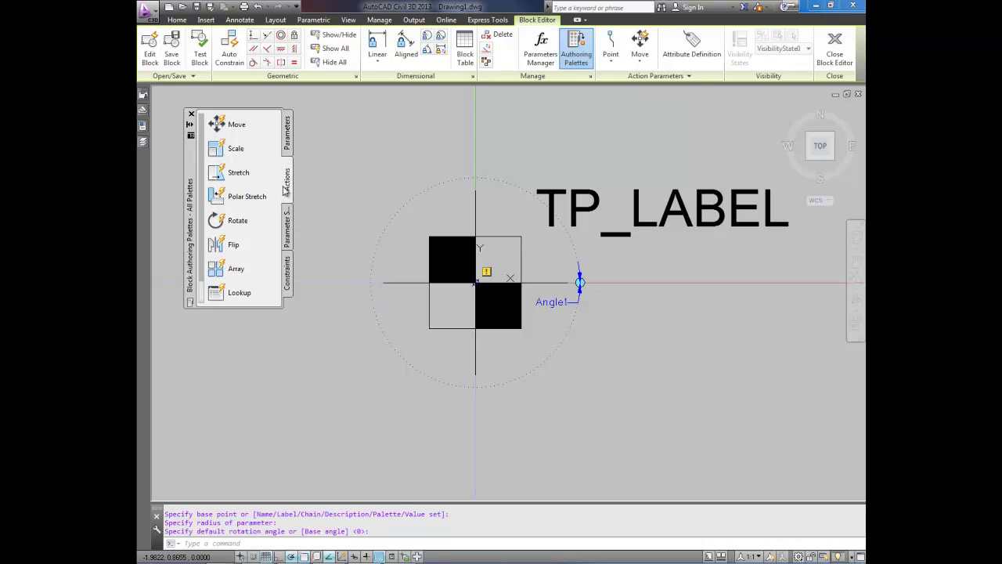
click(229, 223)
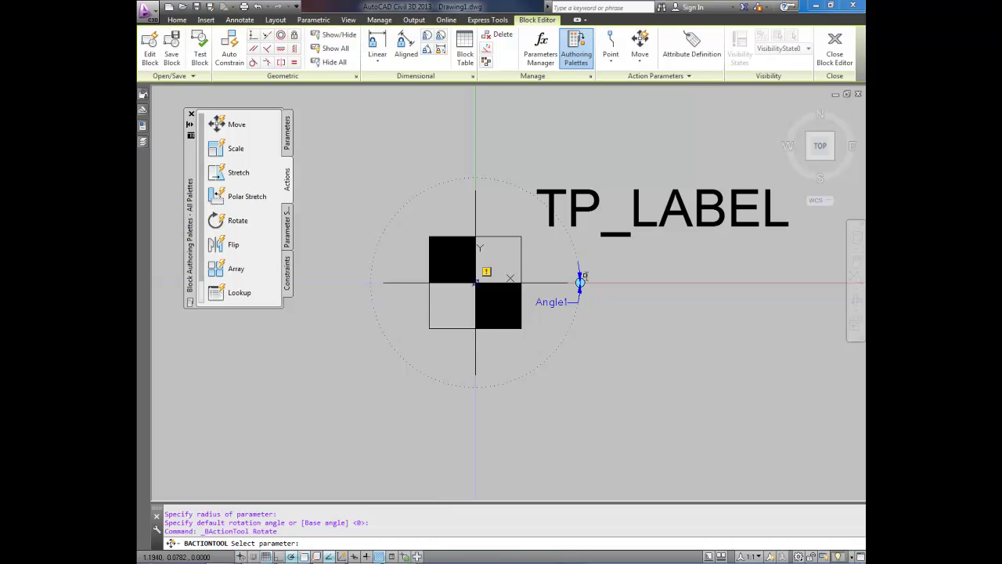
click(579, 301)
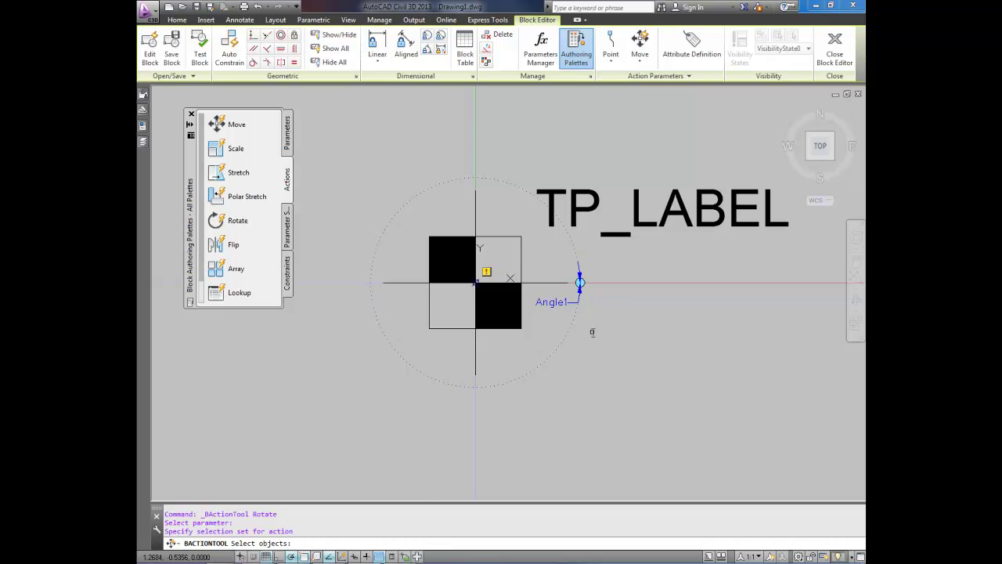
click(332, 125)
click(797, 424)
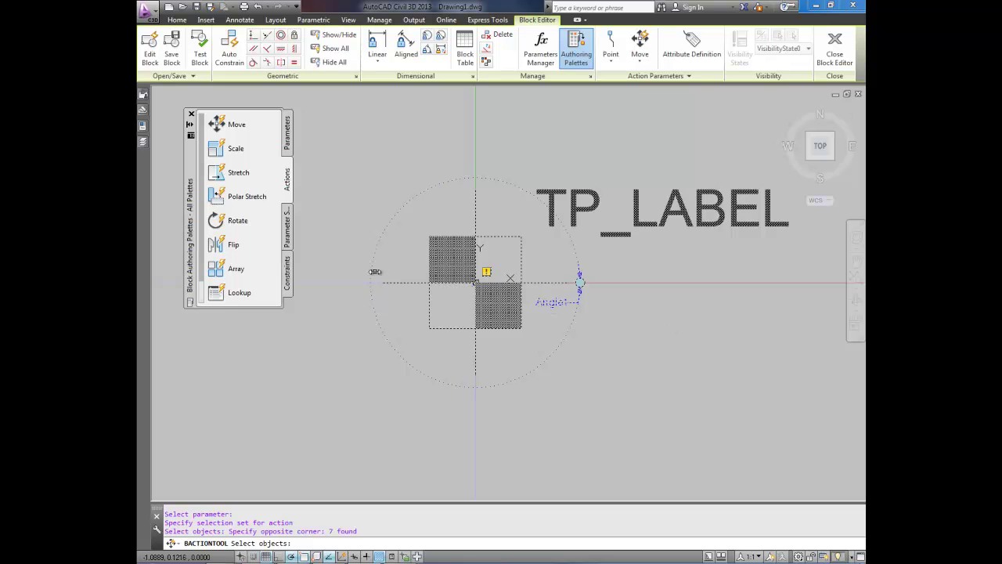
key(Return)
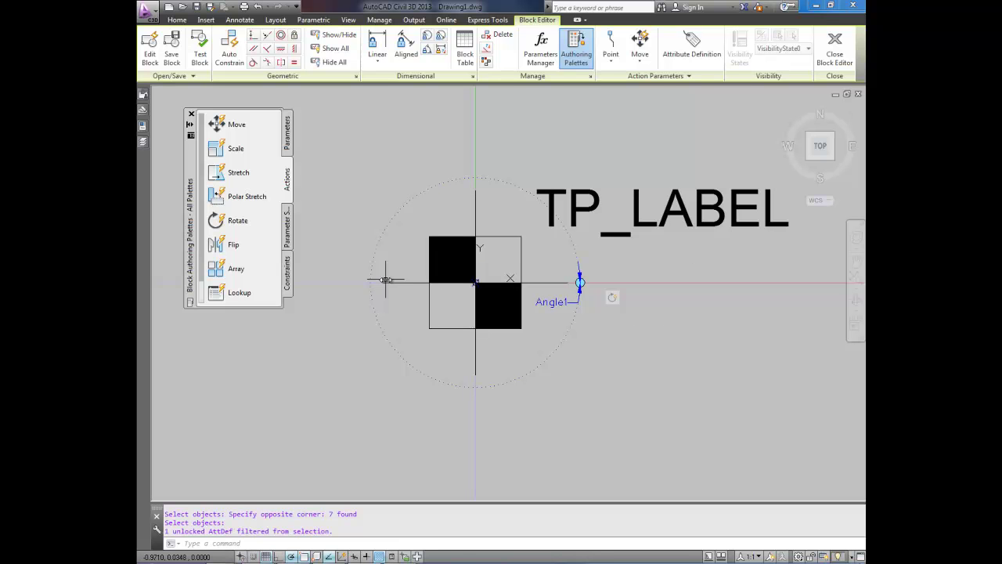
click(836, 50)
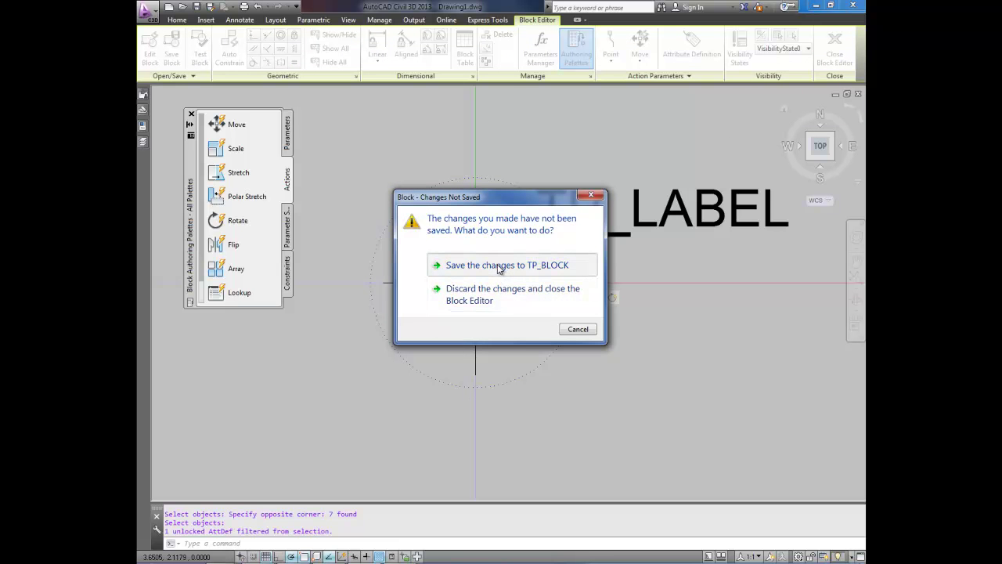
click(499, 267)
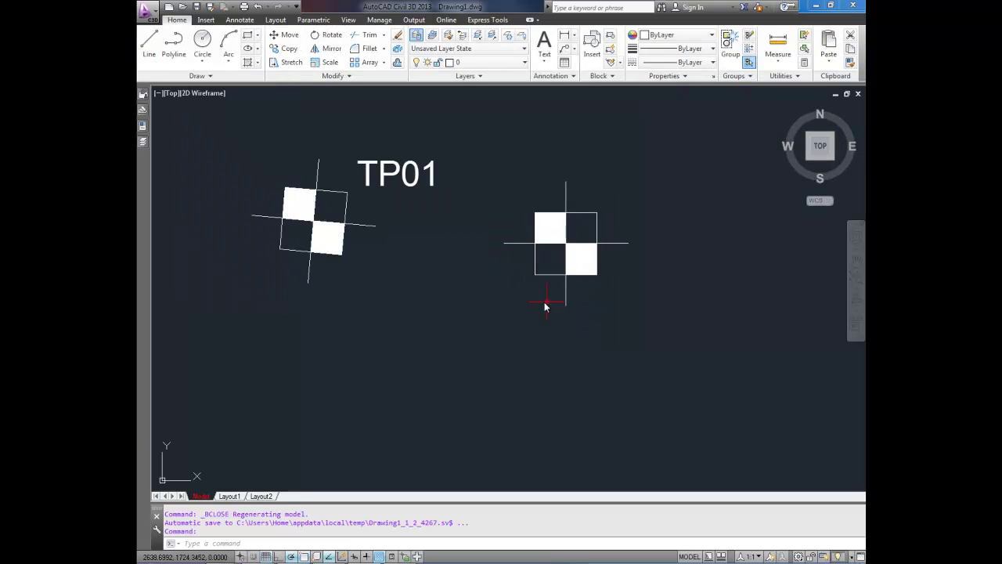
Insert a TP_BLOCK instance to the right of the original target, with test pit name TP13-01
text(I)
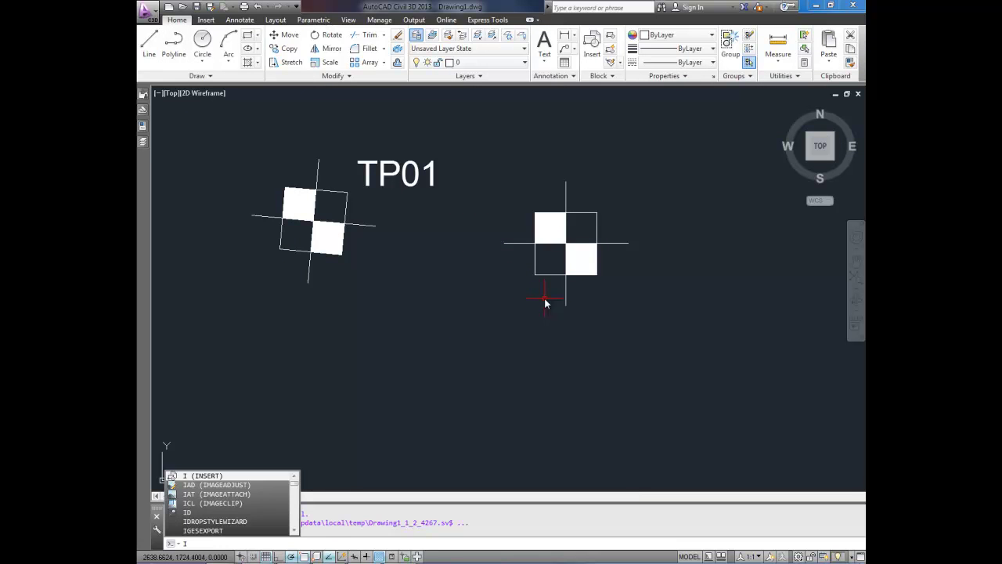
key(Return)
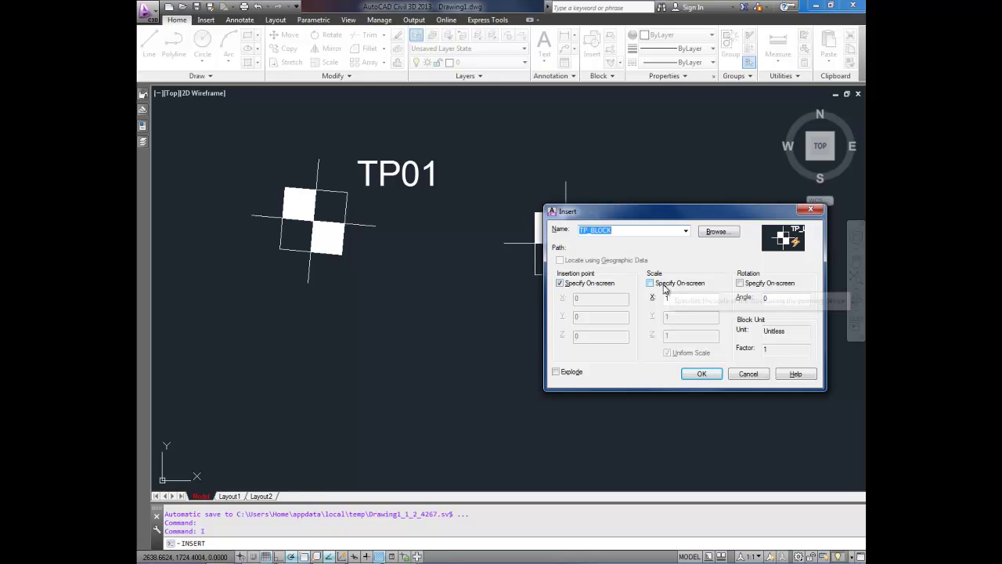
click(709, 377)
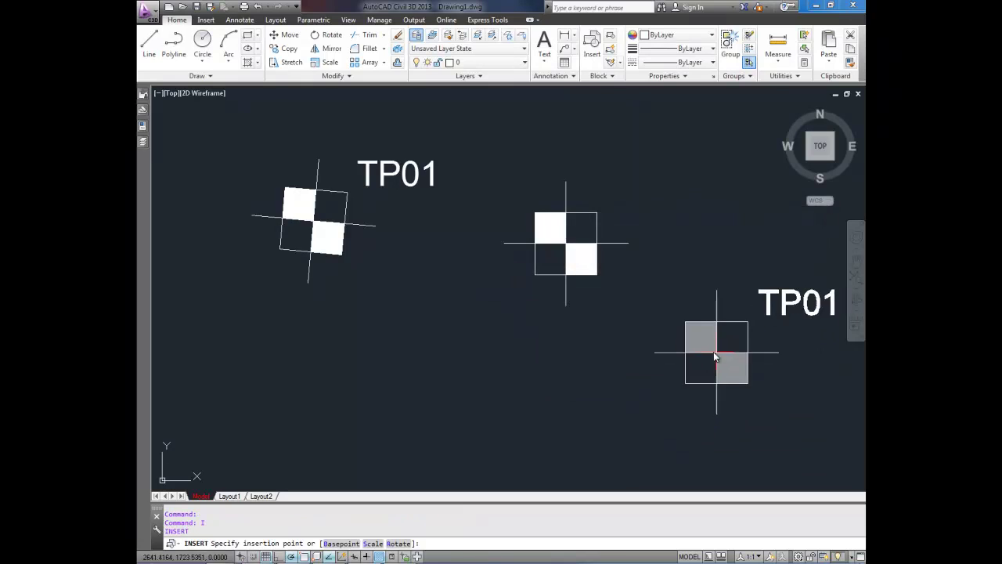
middle_drag(694, 347, 517, 337)
click(549, 280)
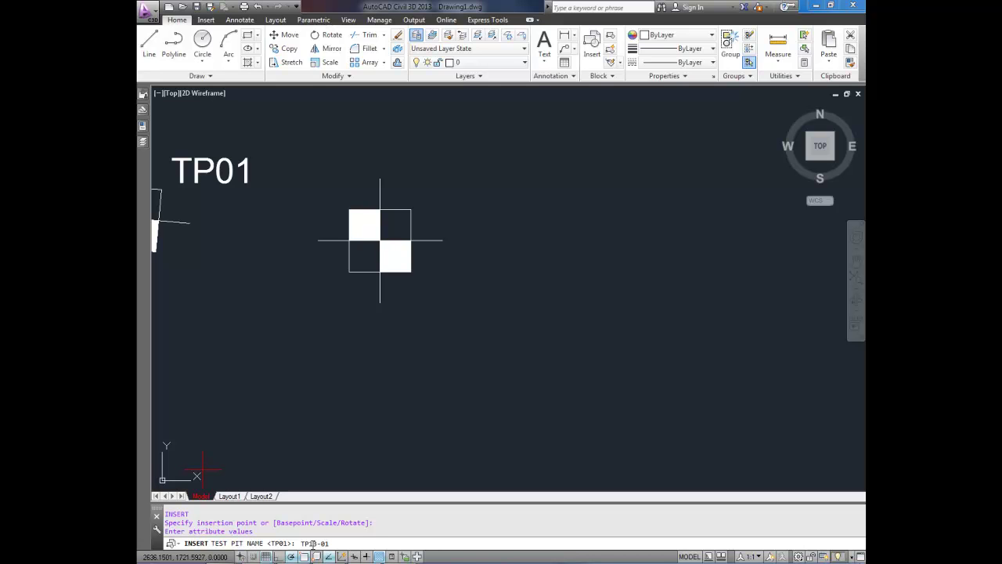
key(Return)
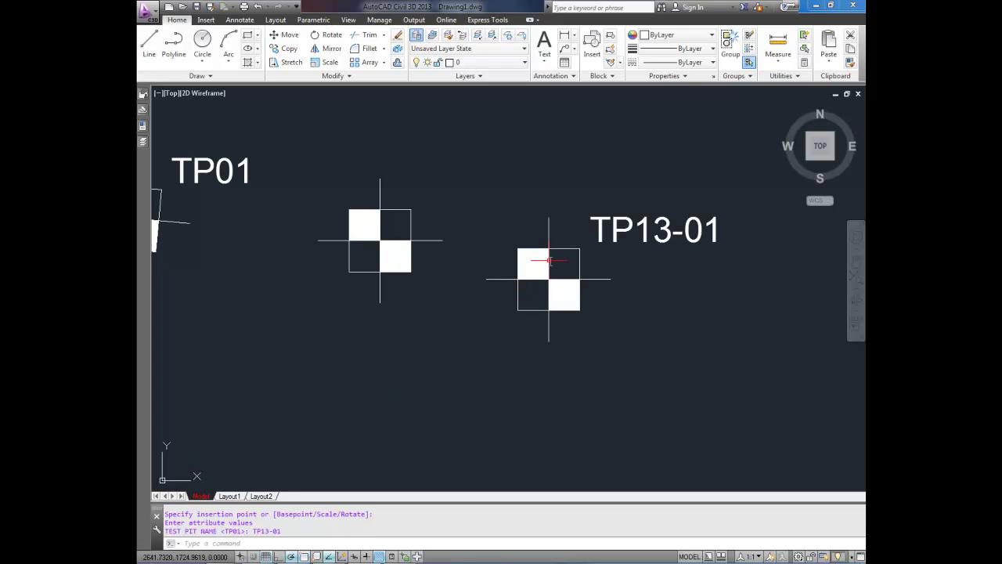
click(603, 278)
click(619, 278)
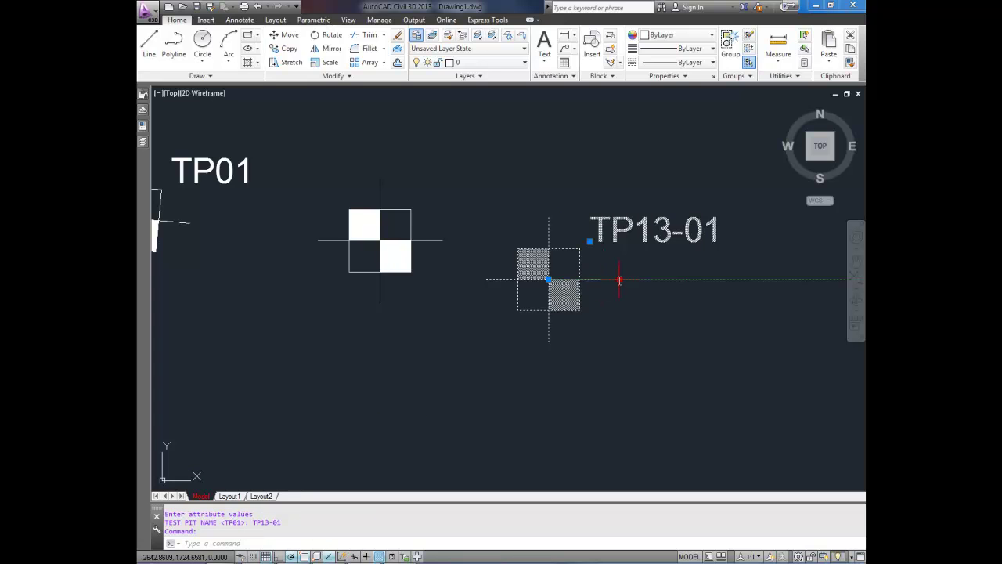
click(578, 333)
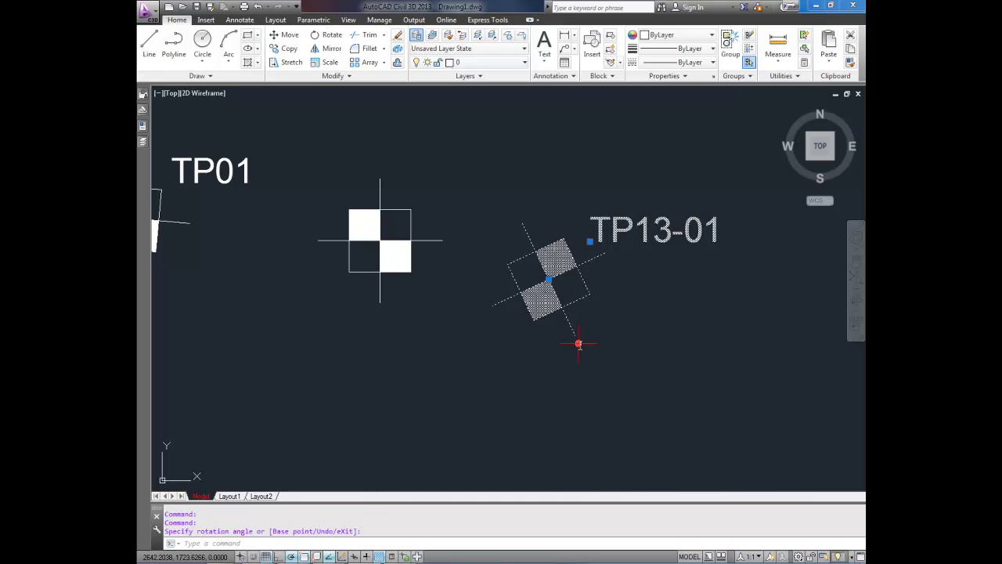
click(577, 341)
click(626, 315)
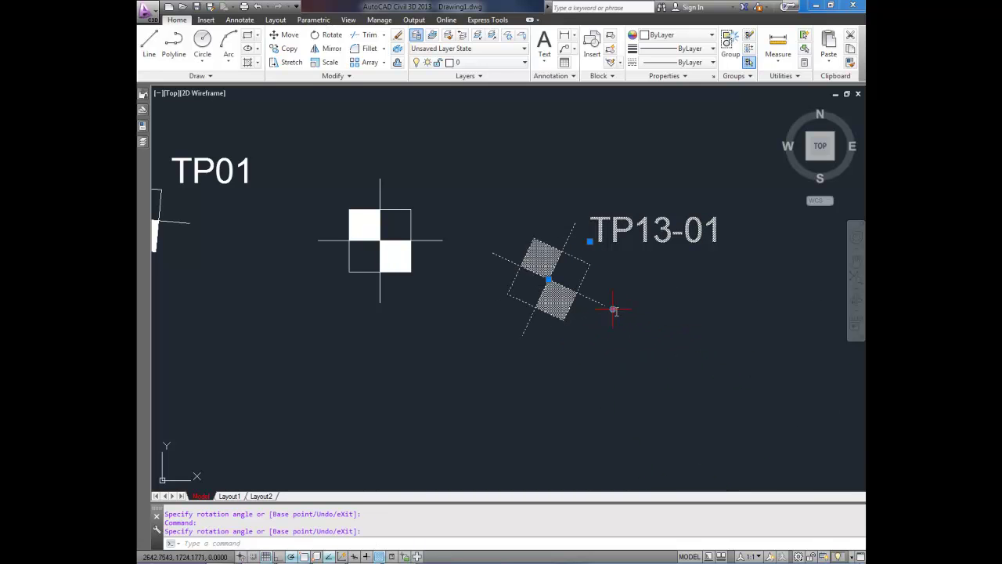
click(611, 309)
click(592, 331)
click(593, 334)
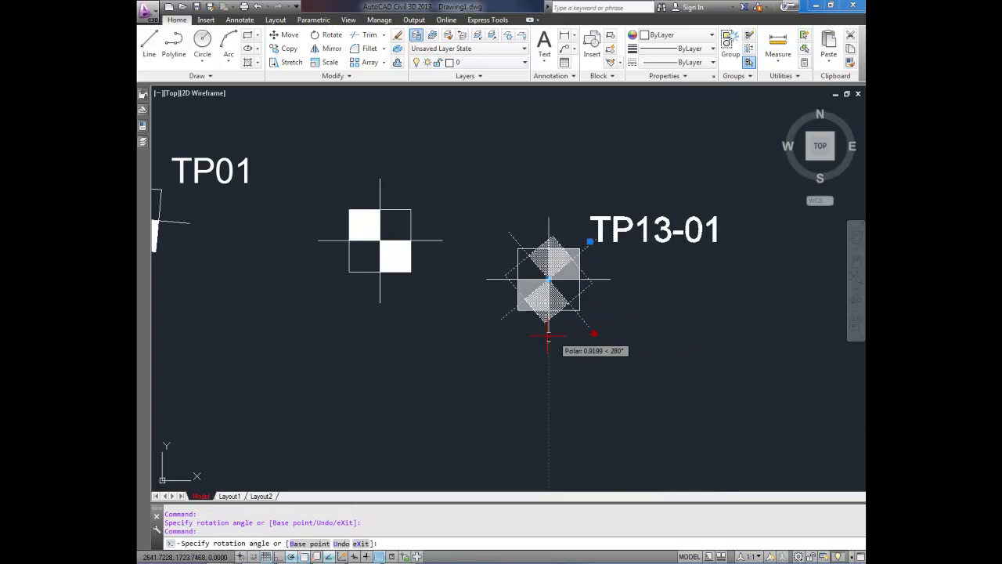
key(Escape)
key(Escape)
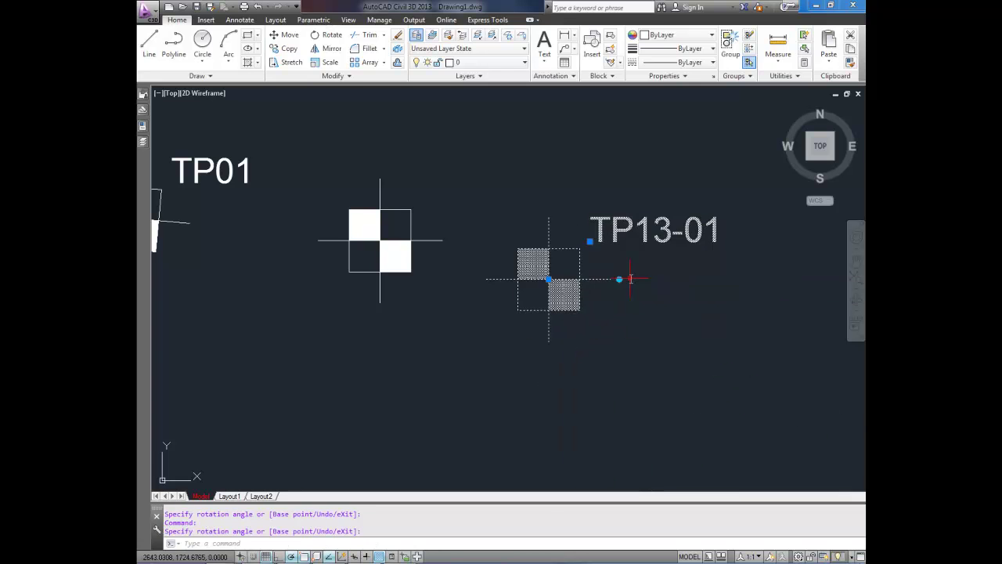
scroll(655, 268, down, 3)
middle_drag(671, 269, 613, 281)
key(Escape)
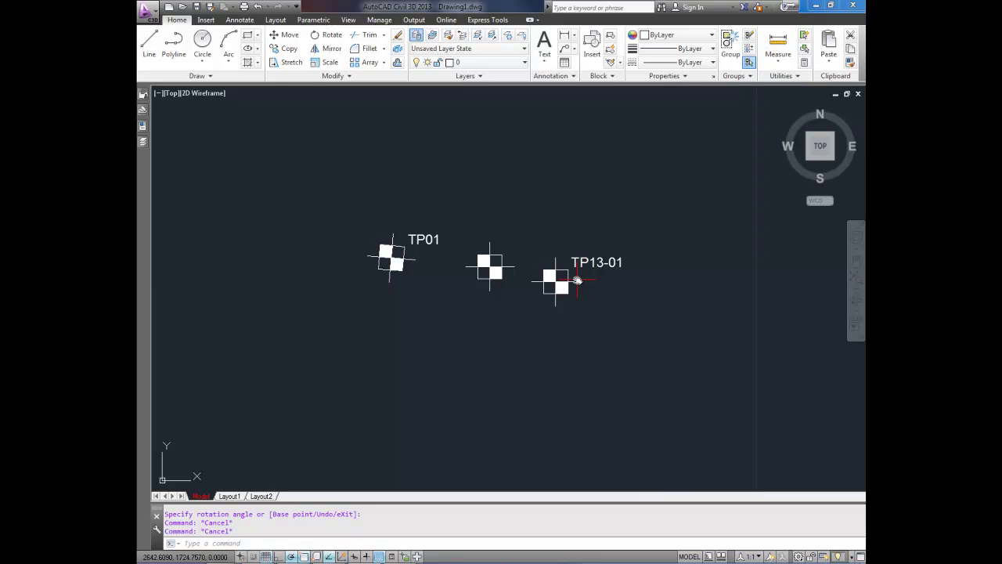
mouse_move(578, 280)
middle_drag(590, 289, 548, 271)
scroll(485, 270, up, 2)
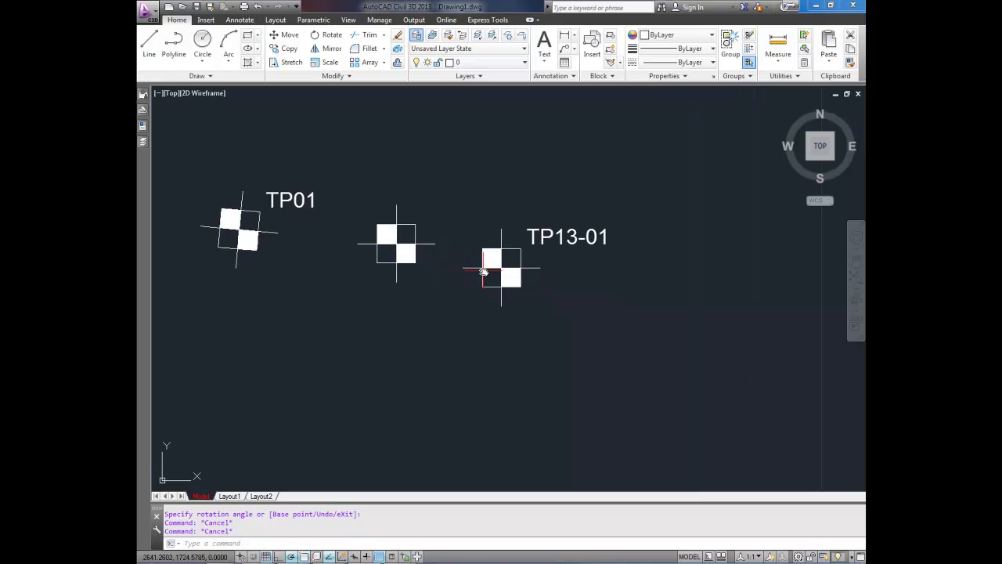
mouse_move(483, 271)
middle_down()
mouse_move(530, 227)
mouse_move(553, 289)
middle_up()
scroll(554, 275, up, 2)
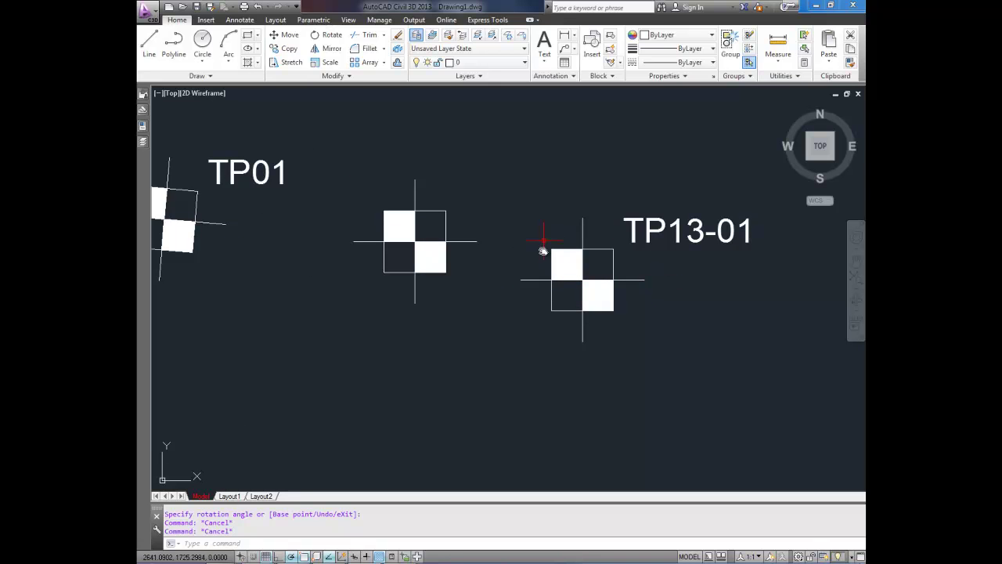
scroll(538, 261, down, 2)
middle_drag(579, 261, 628, 295)
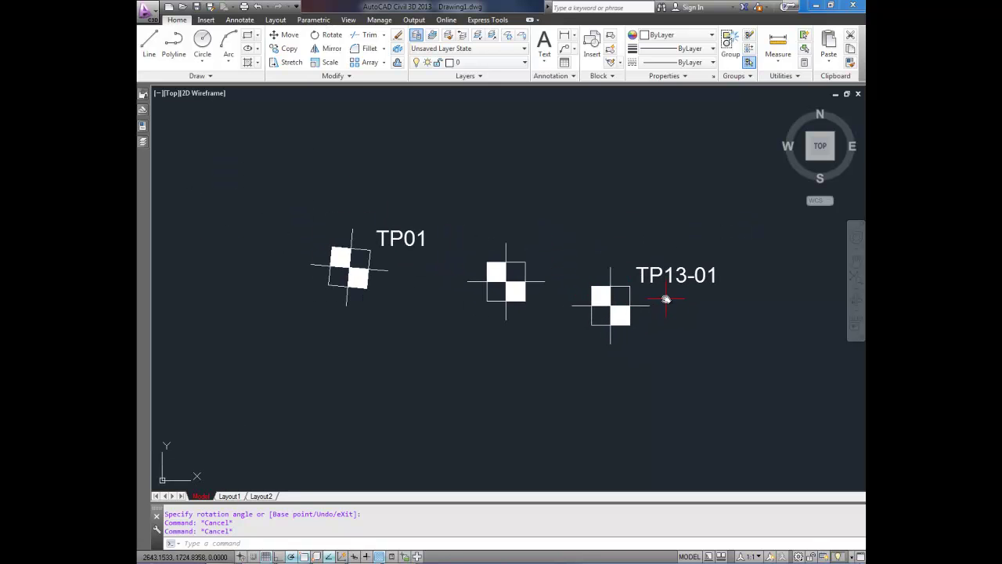